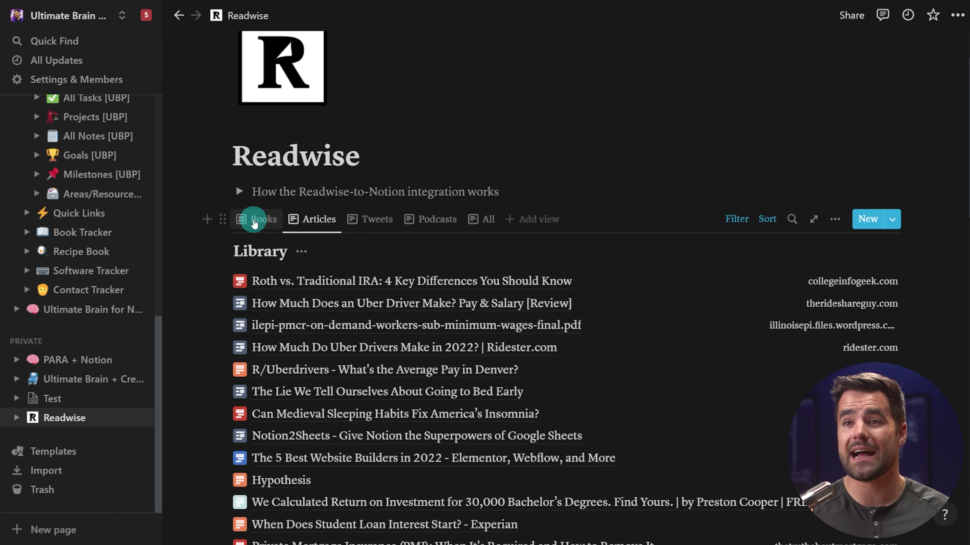
- Browse the Books view of the Readwise library in Notion, and switch to the Readwise dashboard in the browser
left_click(248, 219)
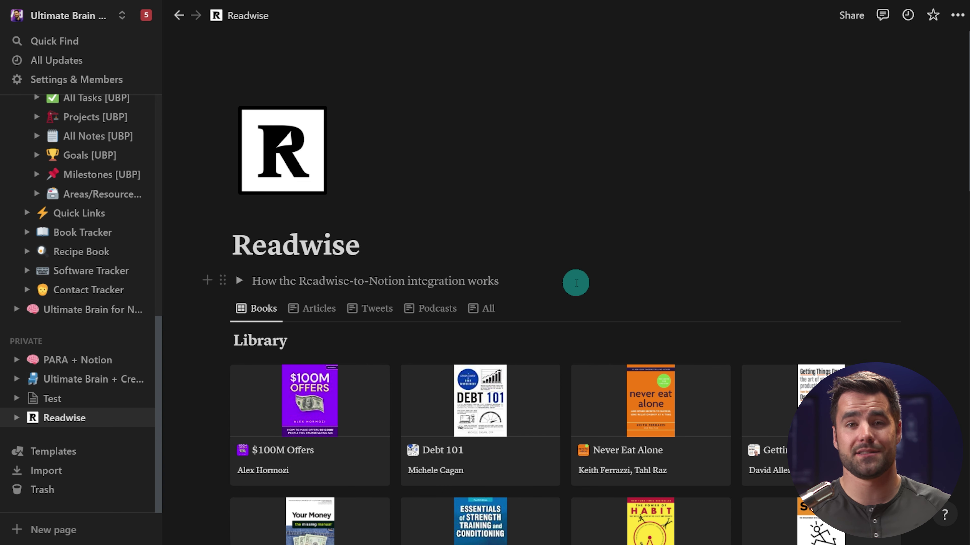
scroll(855, 361, "down", 3)
scroll(855, 362, "down", 1)
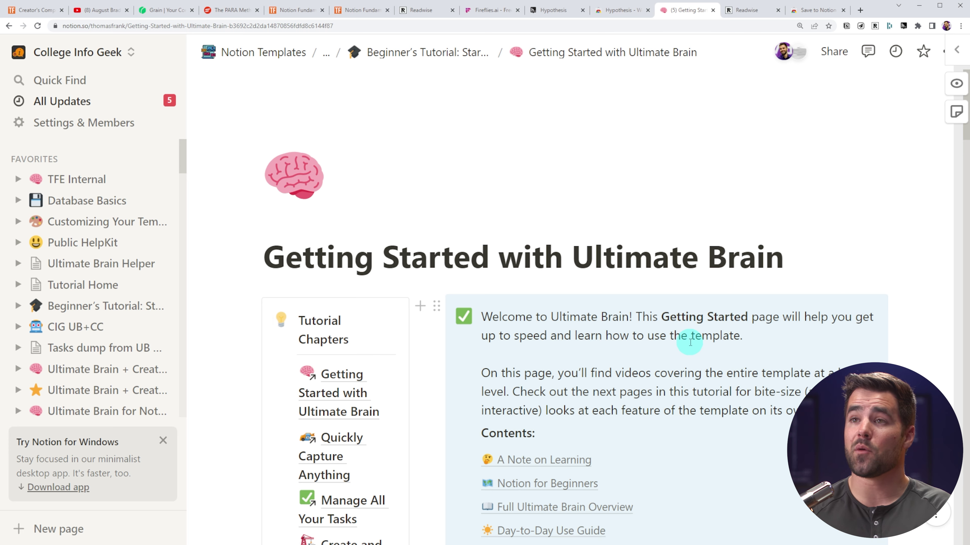
left_click(418, 10)
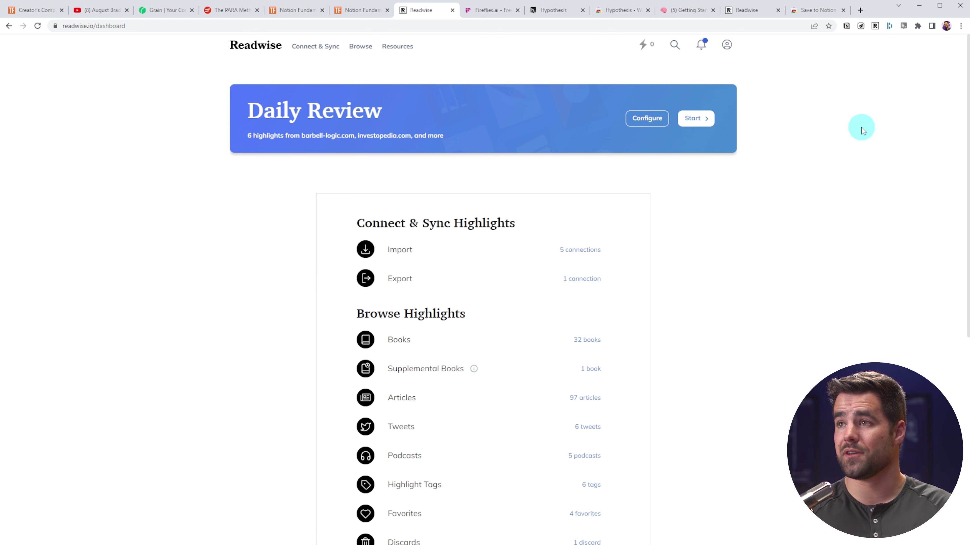
- Open collegeinfogeek.com in a new tab and go to the popular article "How to Easily Stay Organized and Productive in College"
left_click(860, 11)
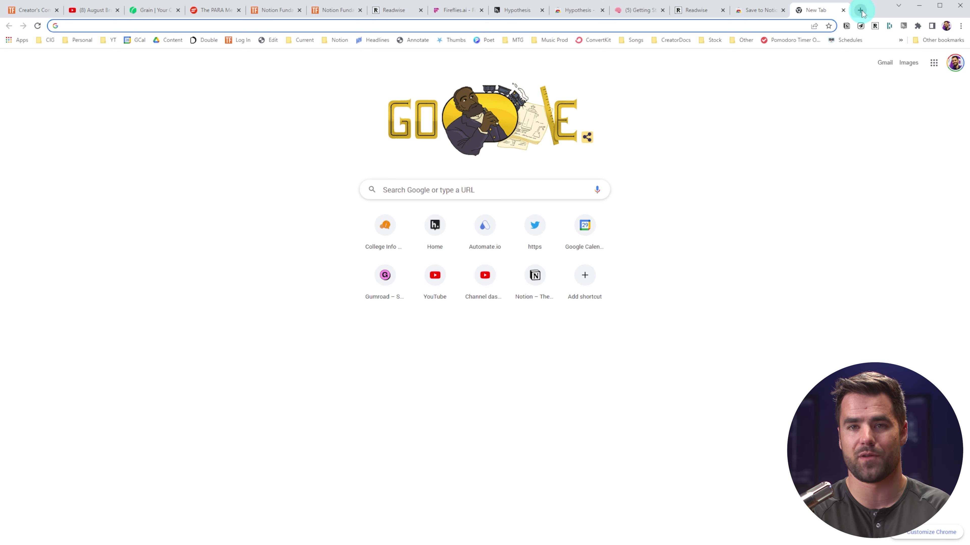
type("col")
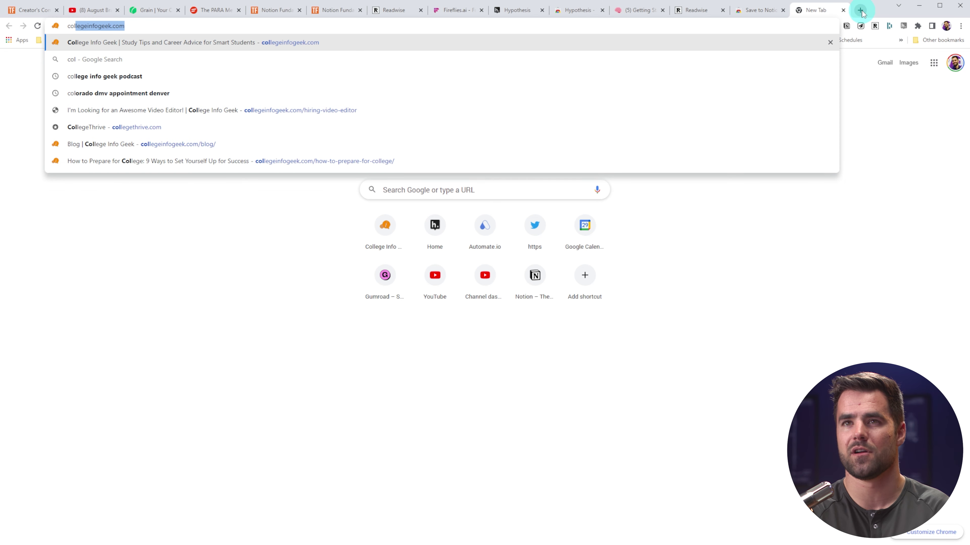
key("Return")
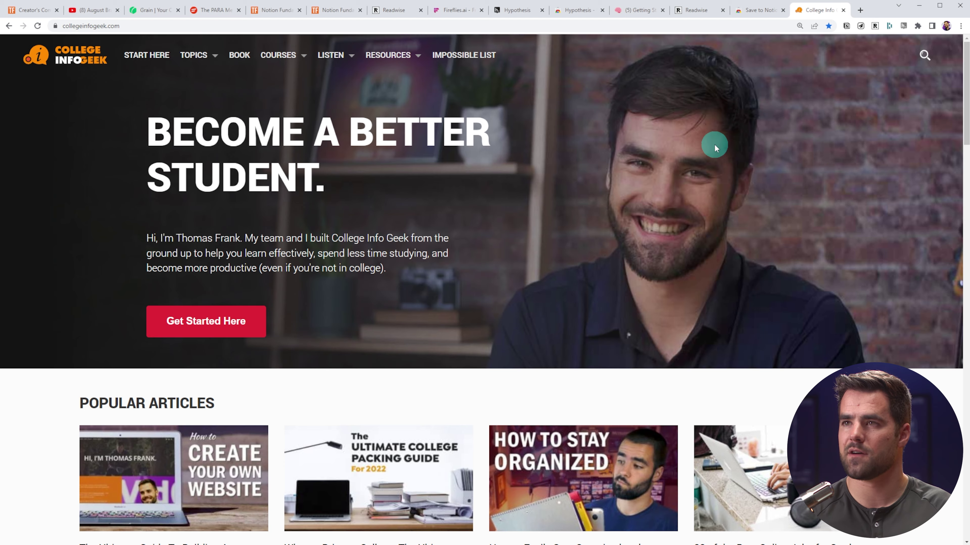
scroll(703, 131, "down", 5)
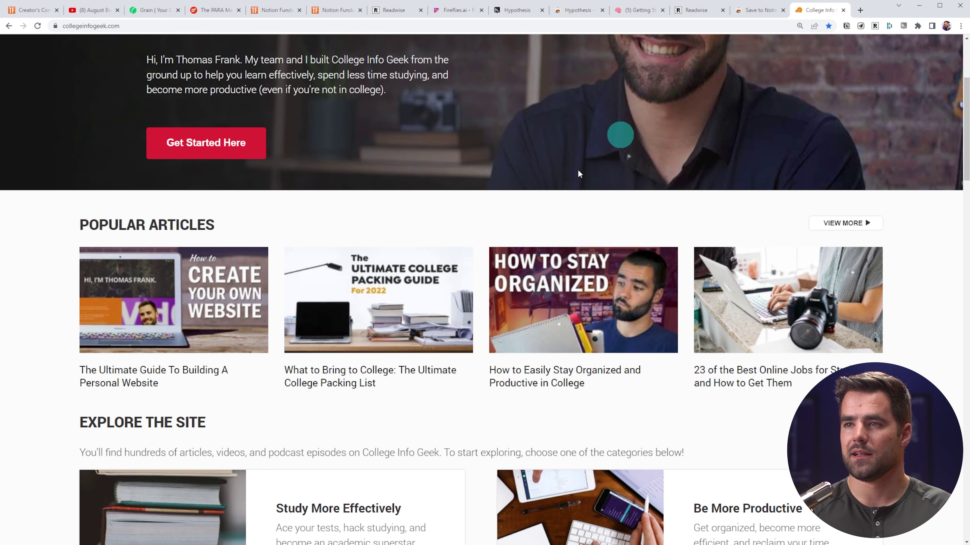
left_click(565, 321)
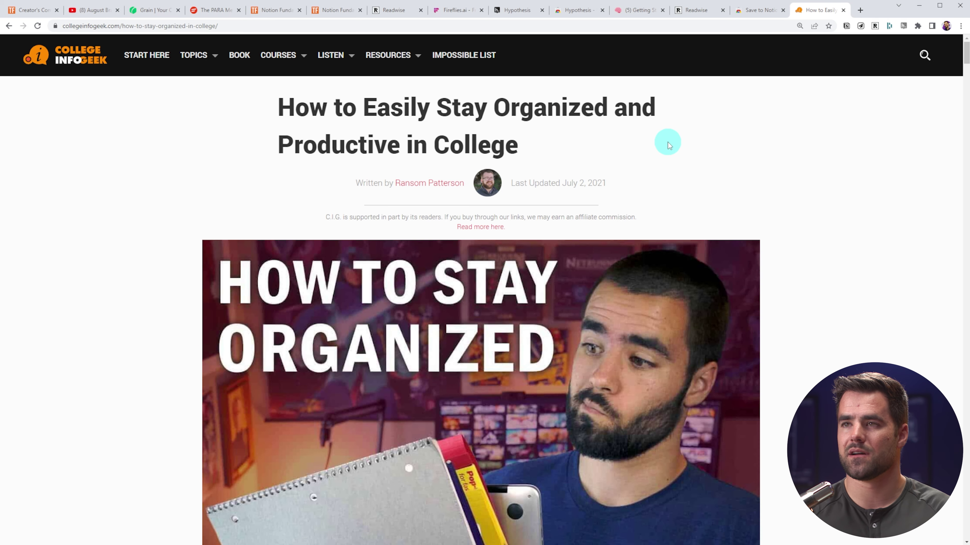
- Save the article paragraph beginning "When I got to college, however" as a highlight to Readwise
scroll(668, 146, "down", 12)
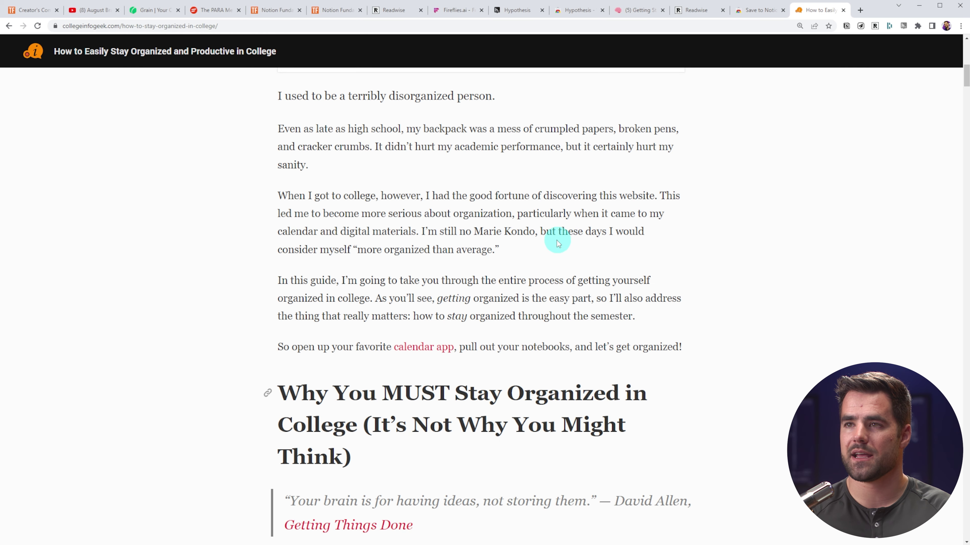
left_click_drag(511, 252, 273, 197)
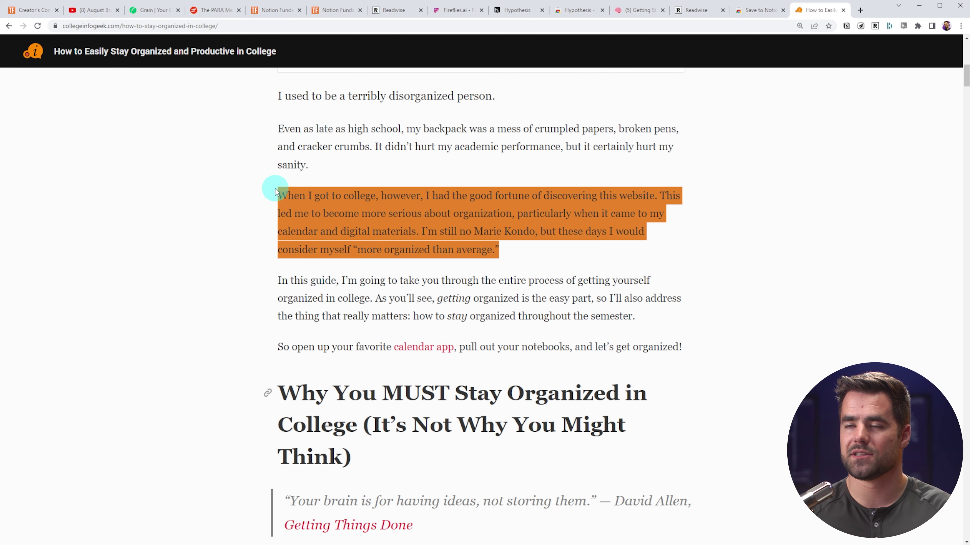
right_click(382, 187)
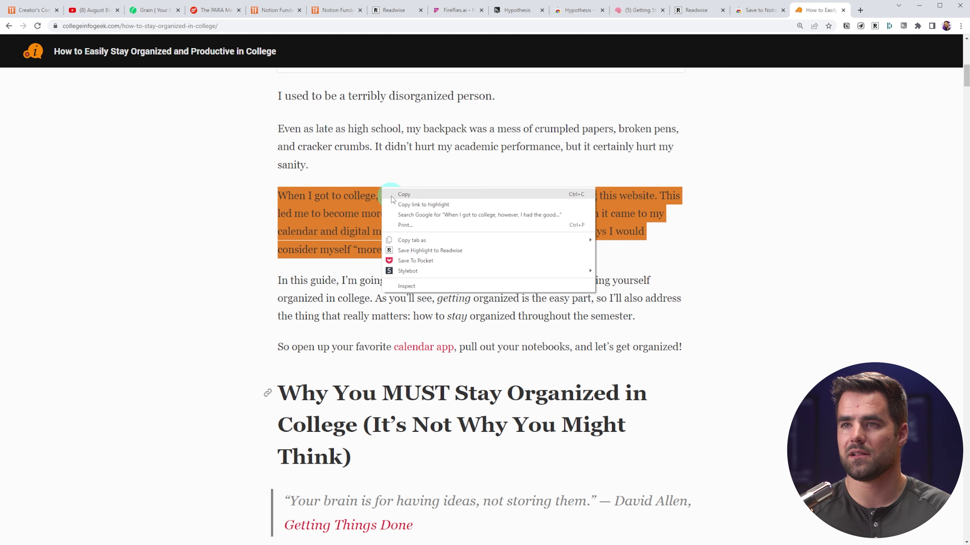
left_click(411, 250)
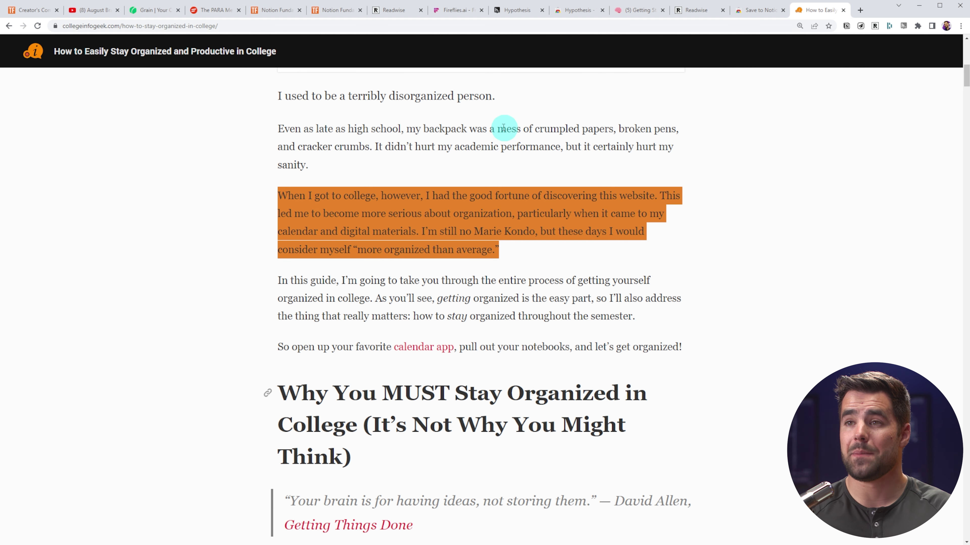
- View the saved highlight of "How to Easily Stay Organized and Productive in College" in Readwise's Articles library, and return to the article list
left_click(397, 11)
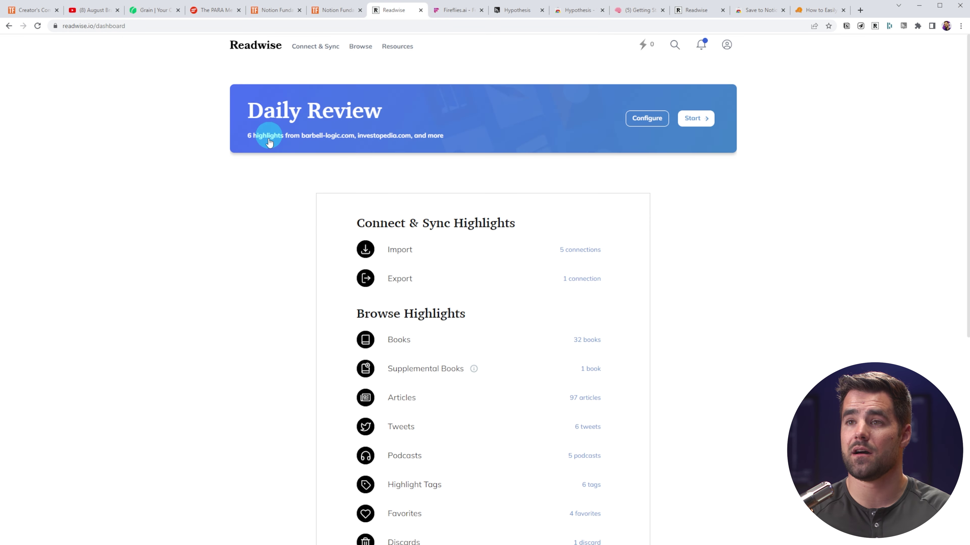
scroll(267, 172, "down", 2)
scroll(283, 202, "up", 2)
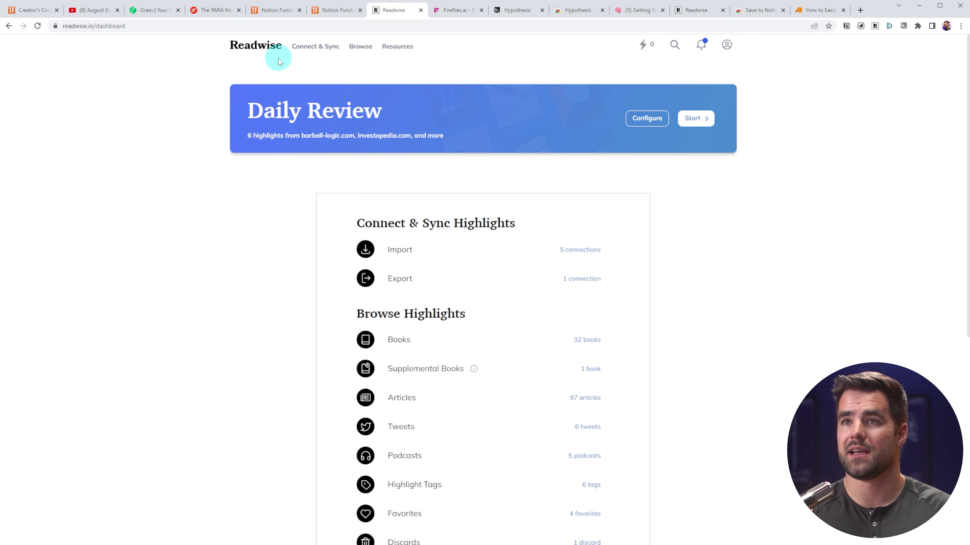
left_click(358, 45)
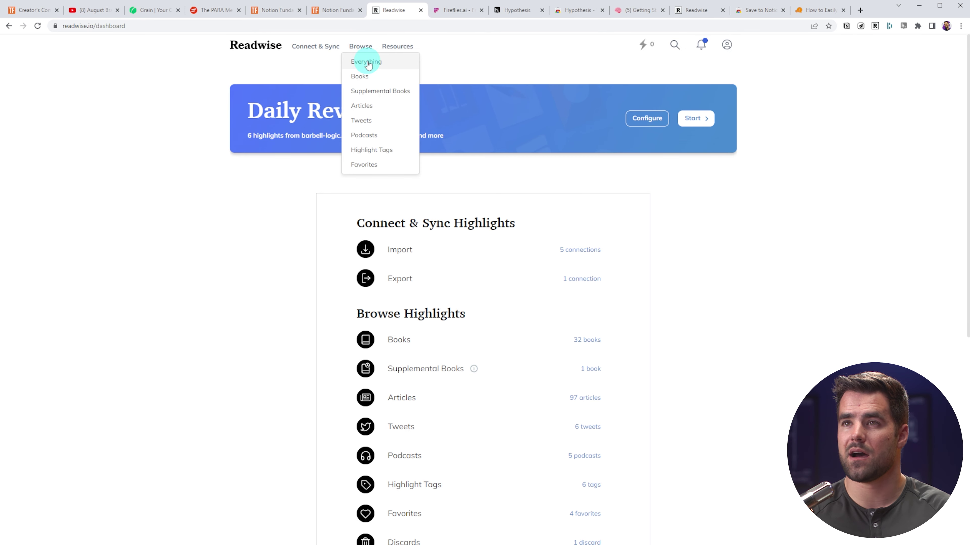
left_click(367, 111)
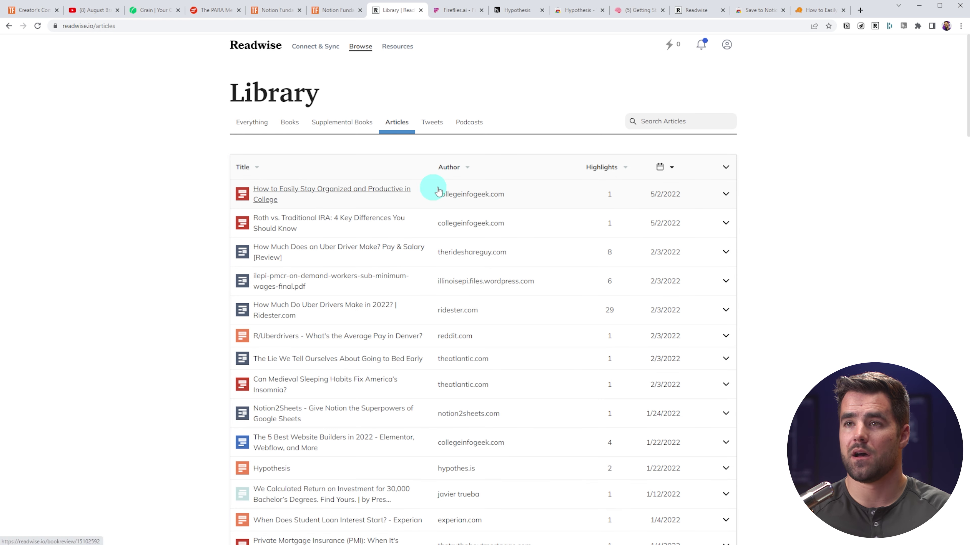
left_click(341, 195)
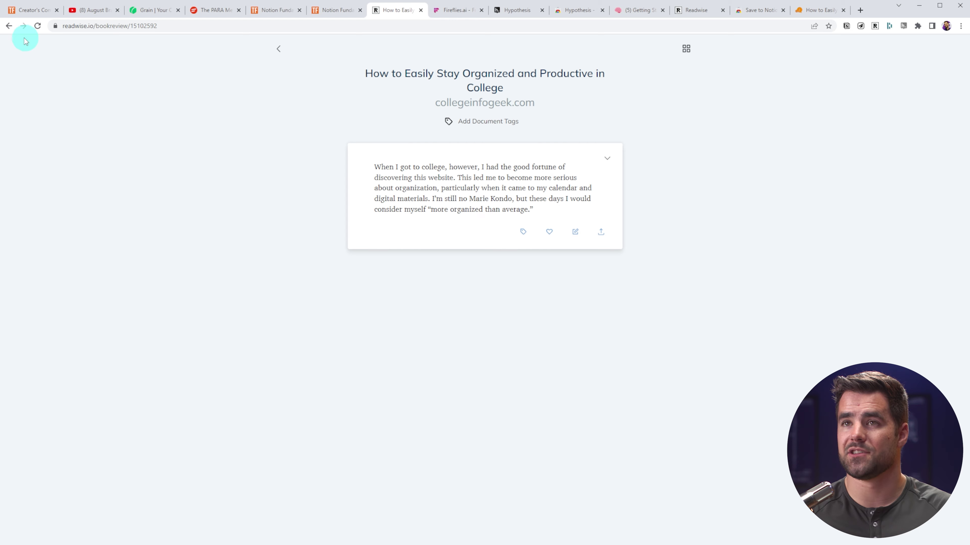
left_click(8, 26)
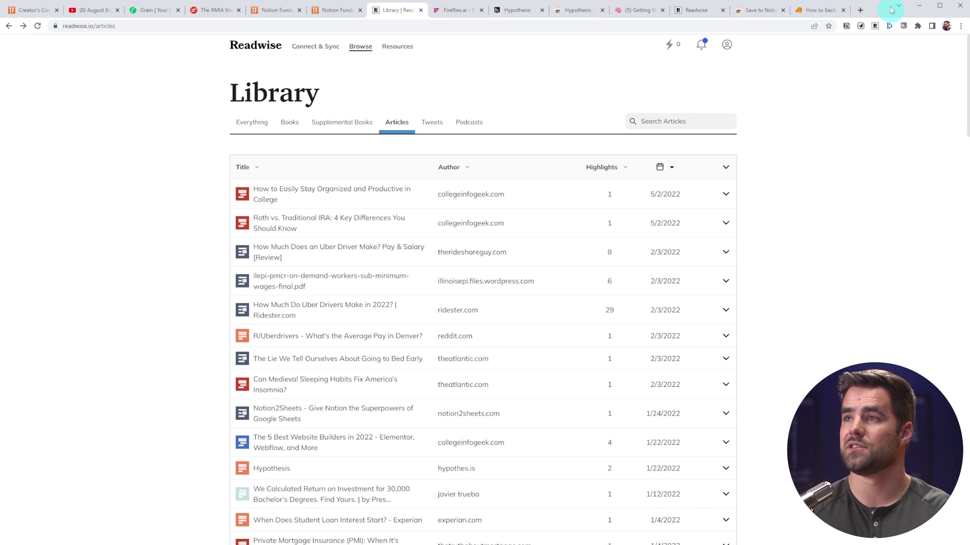
- Search the web for "snipd podcast" in a new tab and open the Snipd website
left_click(860, 11)
type("snip")
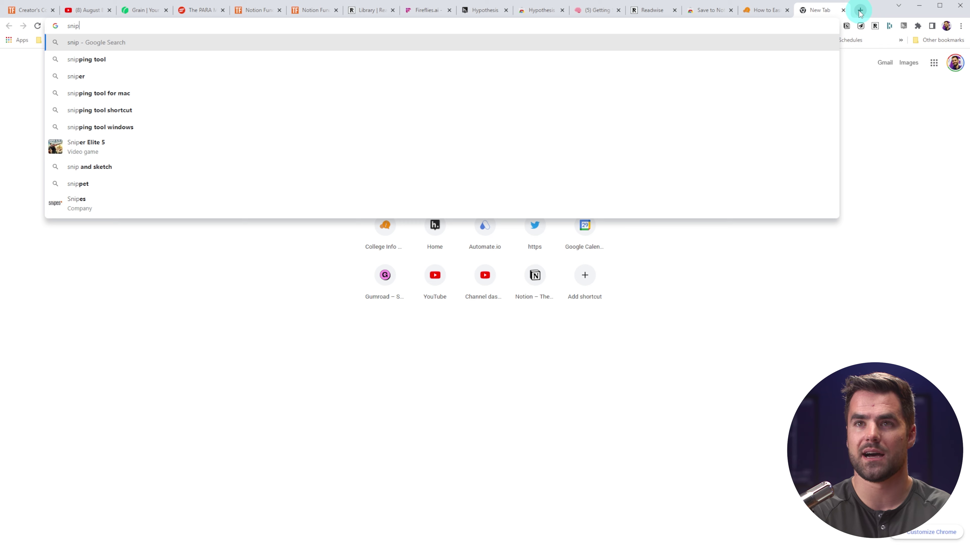
type("d po")
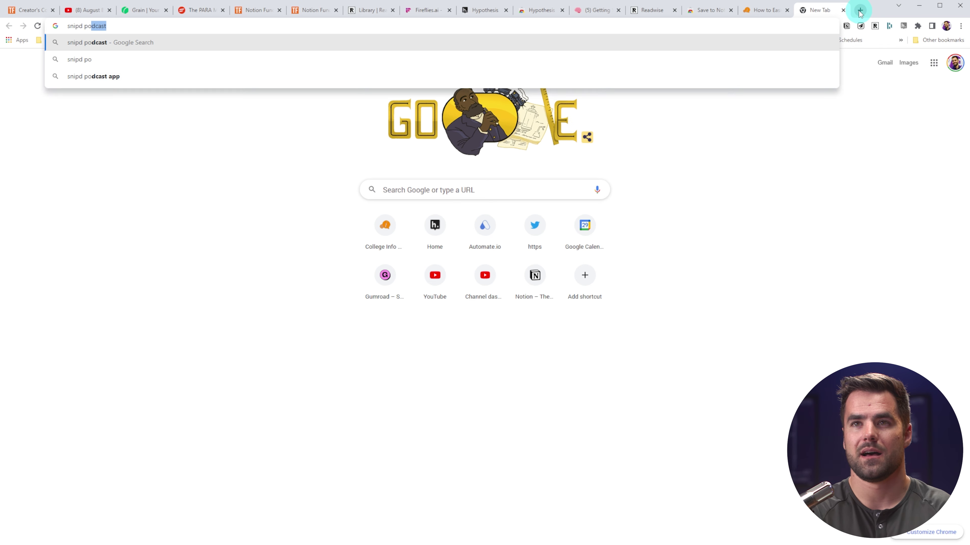
key("Return")
left_click(174, 133)
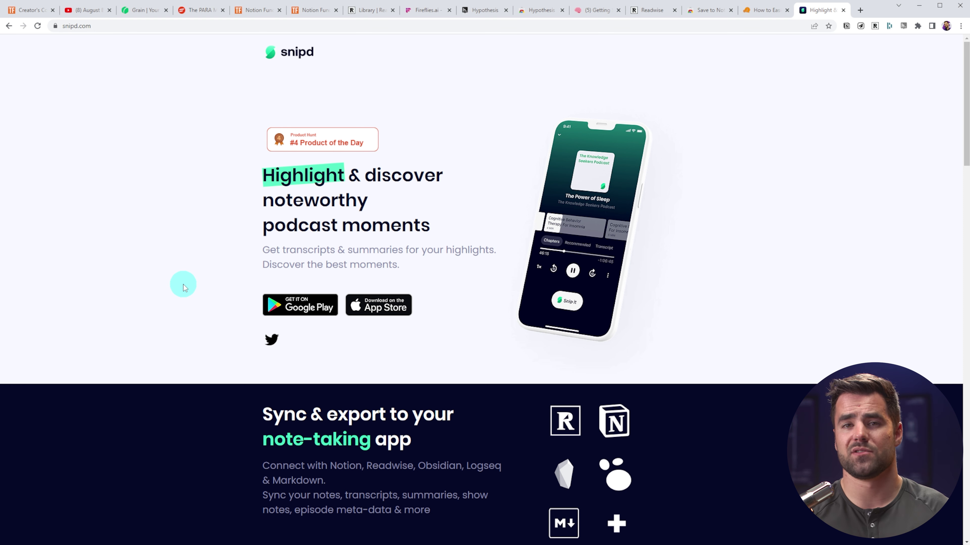
- Examine Readwise's Import Highlights page, covering the connected sources and the services available to connect or import from
left_click(366, 10)
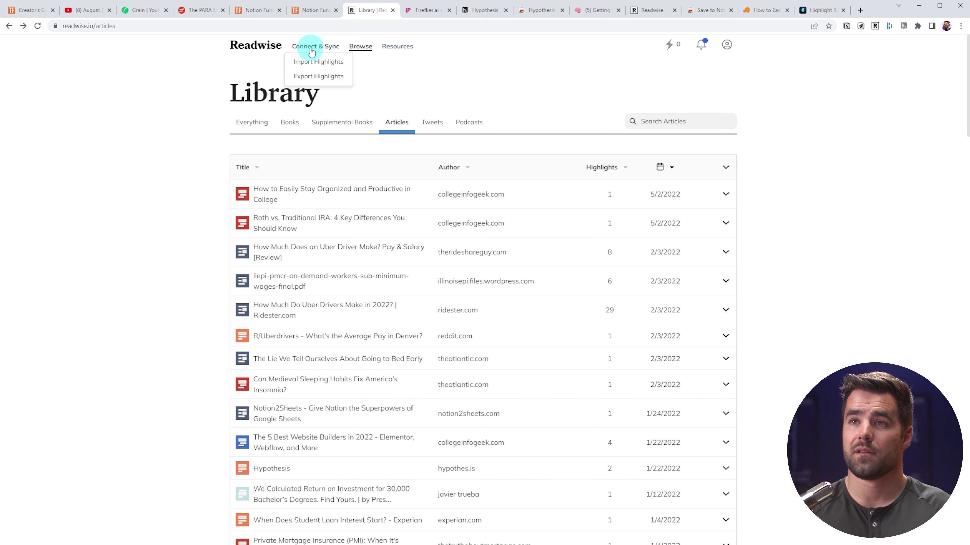
left_click(314, 67)
scroll(842, 229, "down", 2)
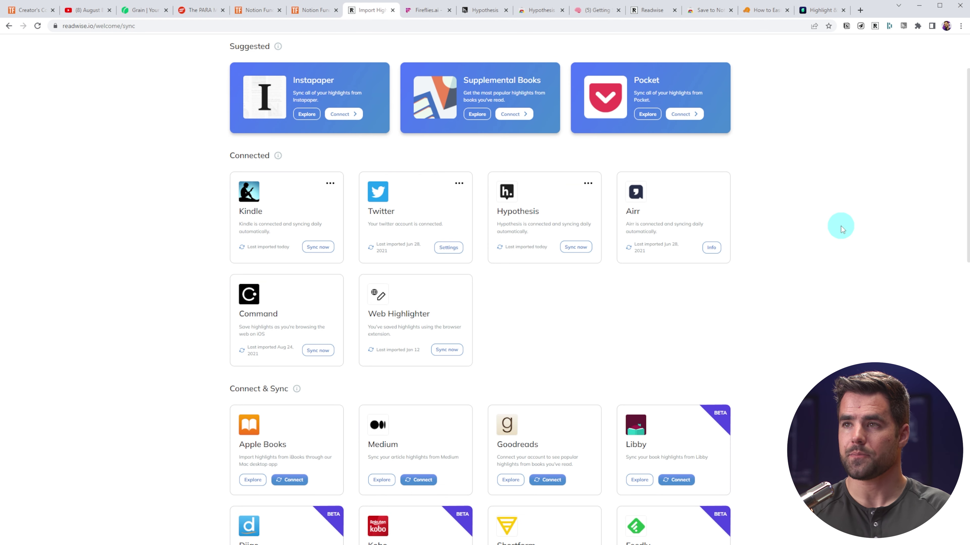
scroll(543, 116, "down", 4)
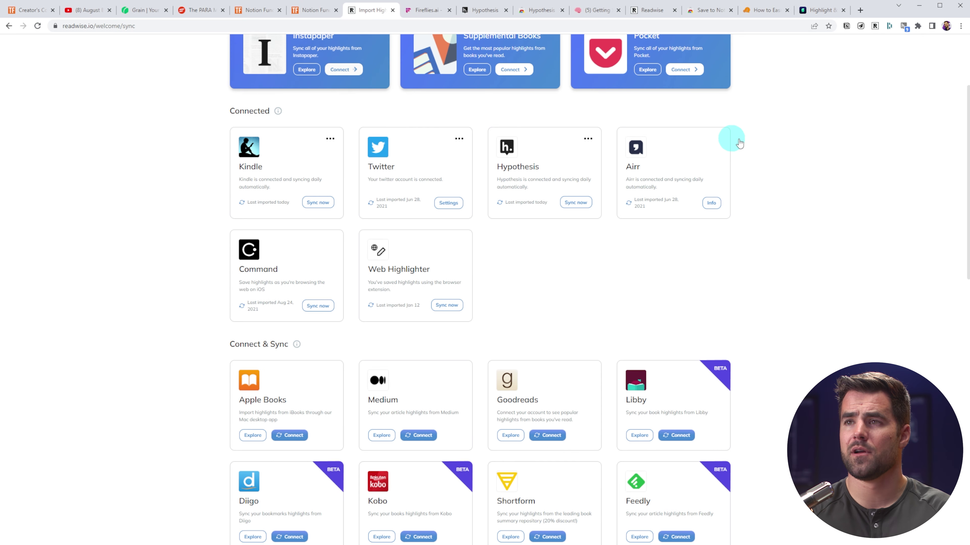
scroll(745, 115, "down", 1)
scroll(649, 73, "up", 1)
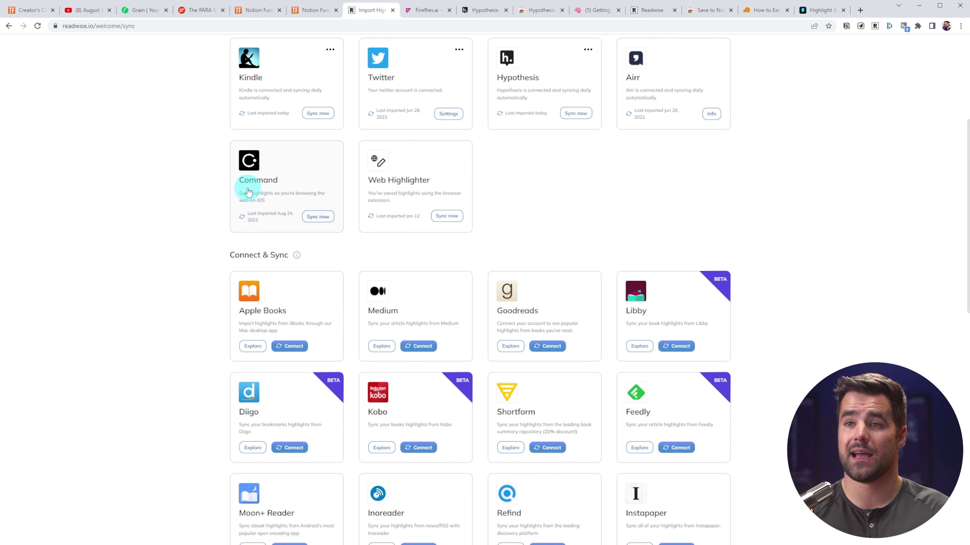
scroll(248, 192, "down", 2)
scroll(514, 185, "down", 2)
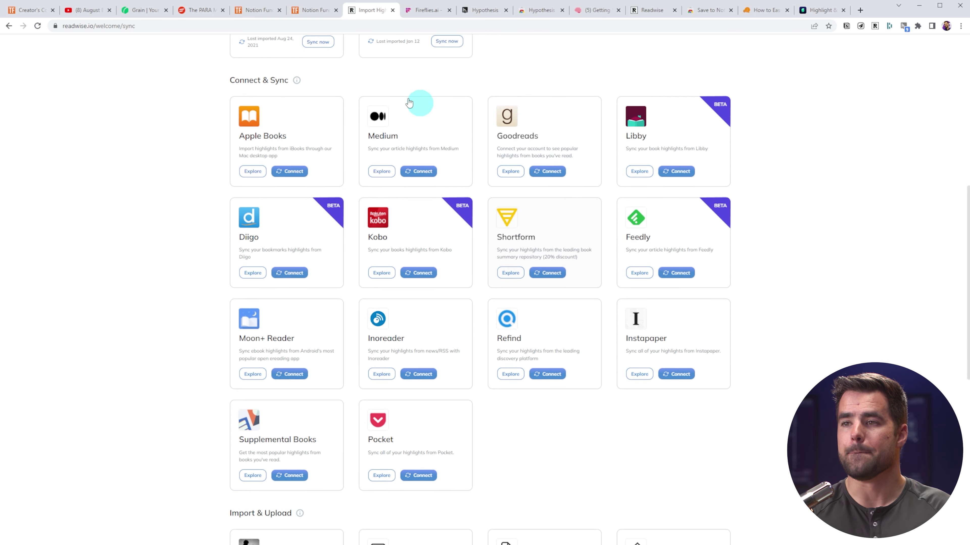
scroll(248, 336, "down", 2)
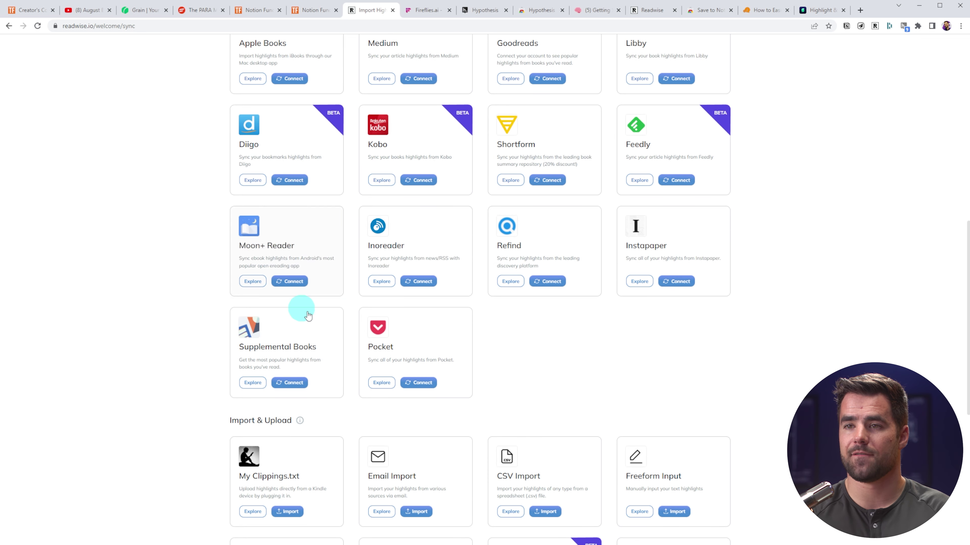
scroll(331, 301, "up", 6)
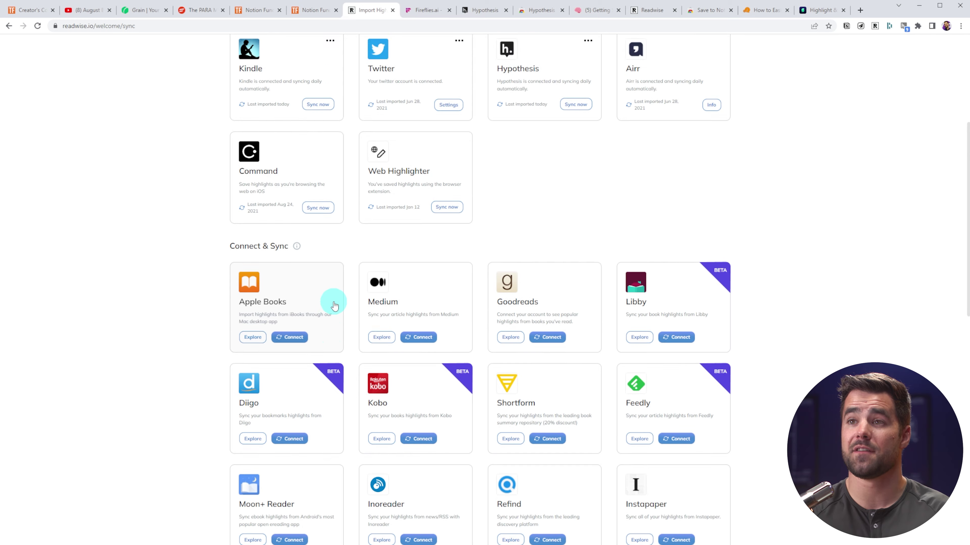
scroll(334, 305, "up", 6)
- Examine Readwise's Export Highlights page, covering the connected Notion export, the other note-taking apps and the file export formats
mouse_move(315, 46)
left_click(314, 75)
scroll(919, 266, "down", 2)
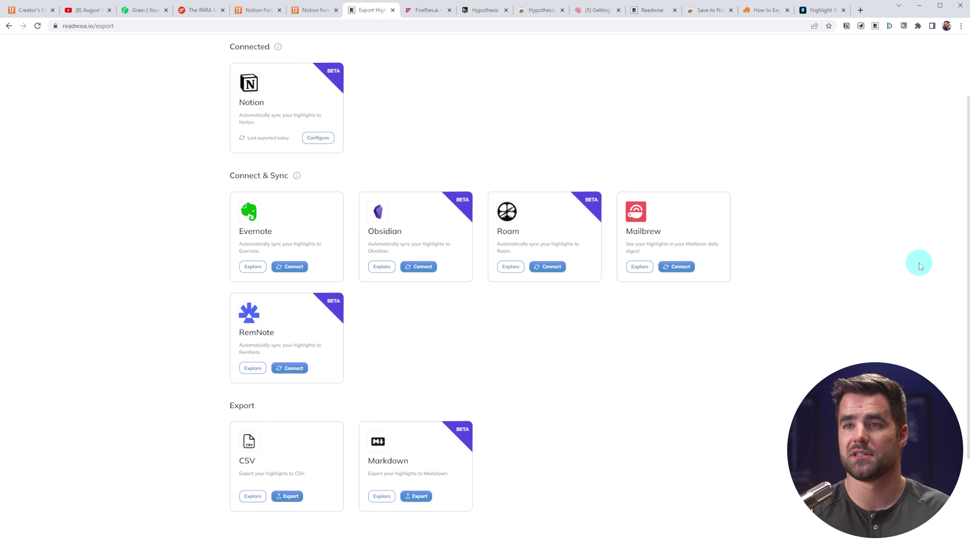
scroll(920, 266, "up", 1)
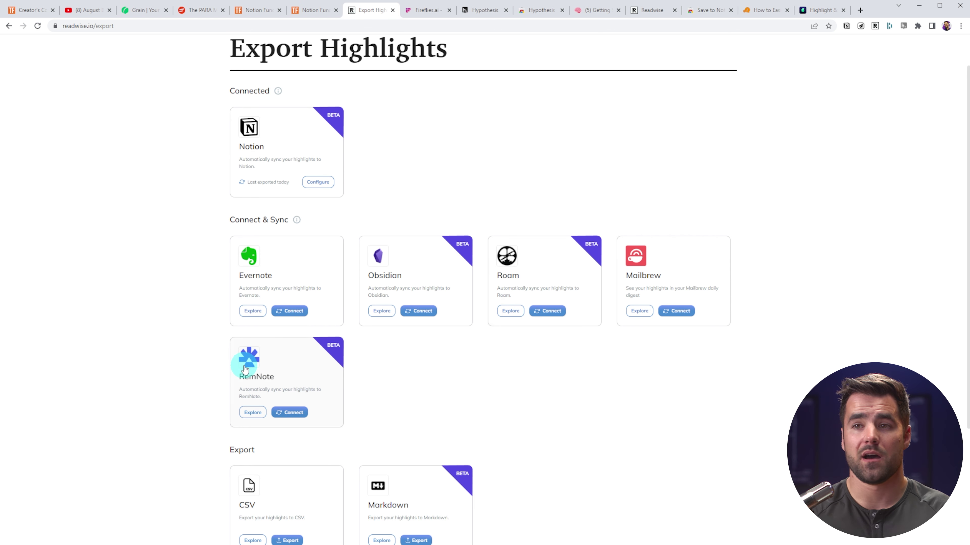
scroll(769, 283, "down", 2)
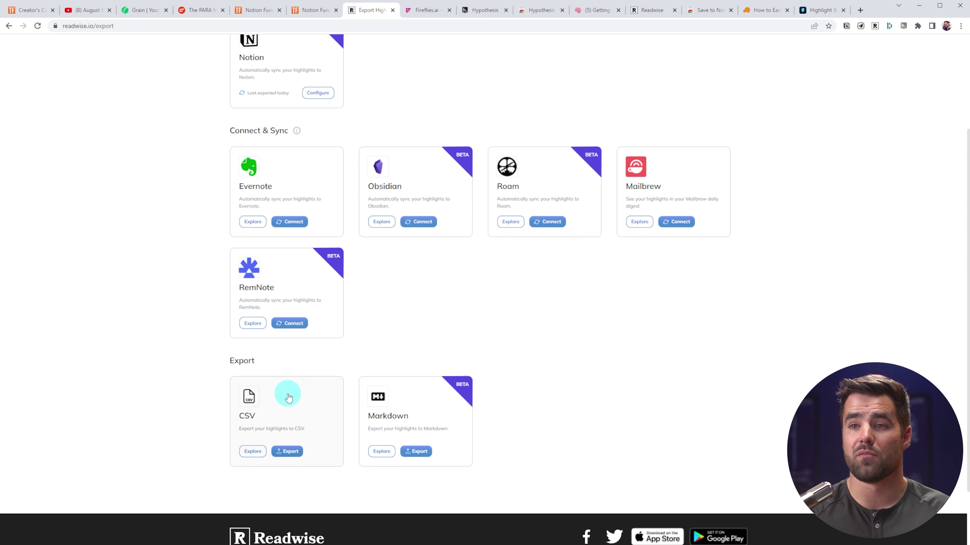
scroll(203, 410, "up", 1)
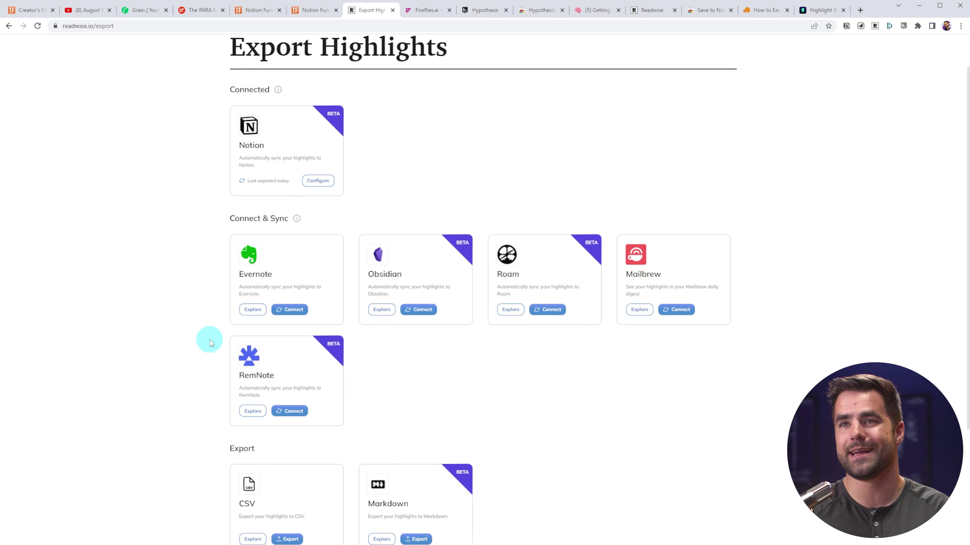
scroll(208, 340, "up", 1)
- Return to Readwise's Import Highlights page and check the Hypothesis source among the connected services
mouse_move(315, 46)
left_click(335, 61)
scroll(750, 235, "down", 1)
scroll(751, 235, "down", 1)
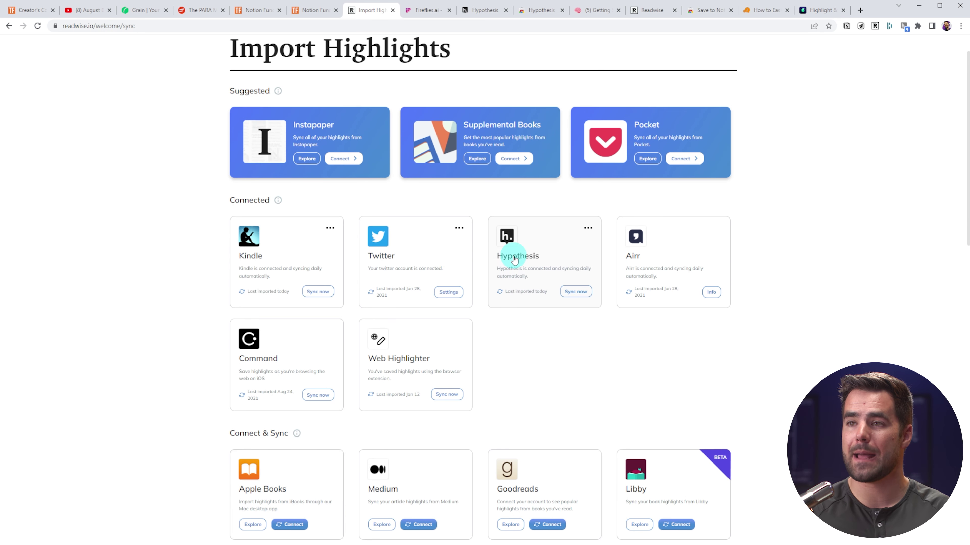
- Open hypothes.is in a new tab and review the account's annotated pages alongside the sample article and Readwise's import page
left_click(861, 11)
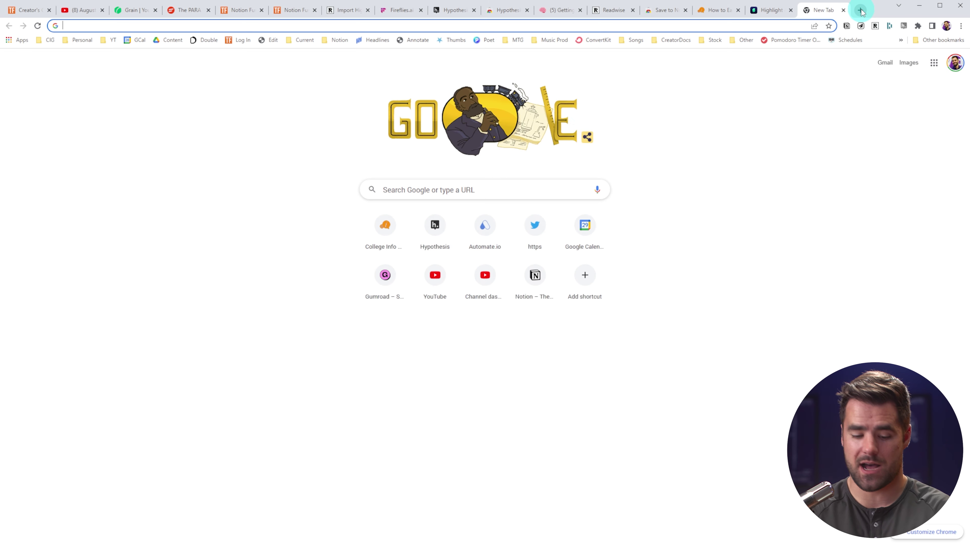
type("hypothes.is")
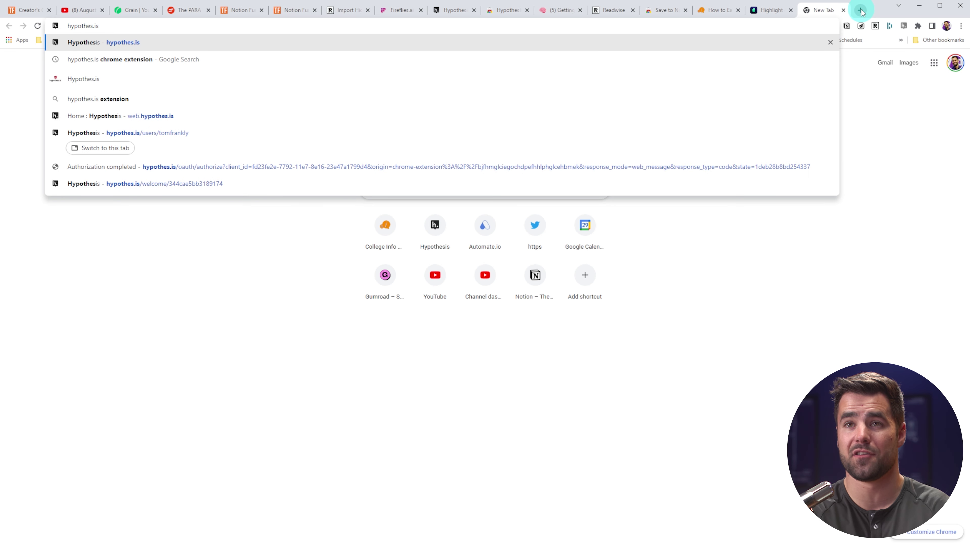
key("Return")
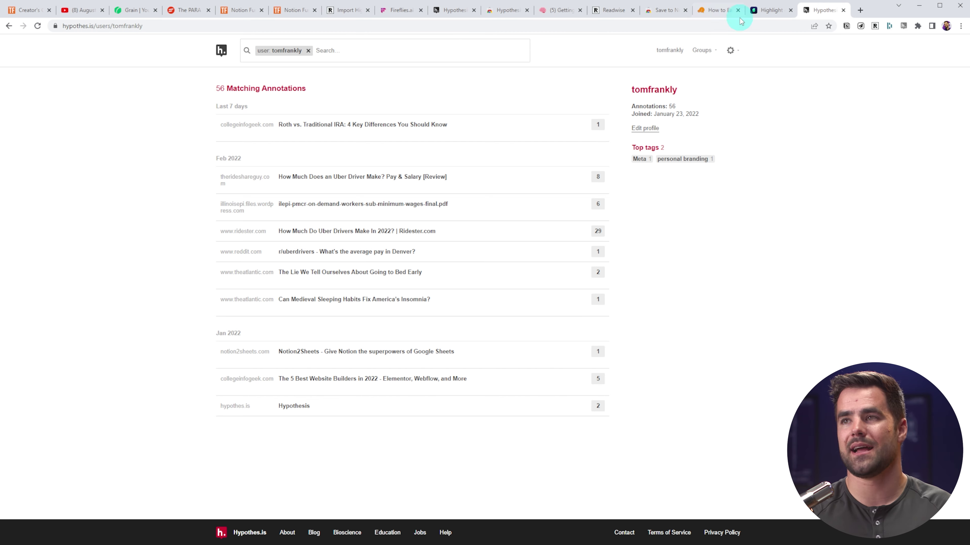
left_click(718, 11)
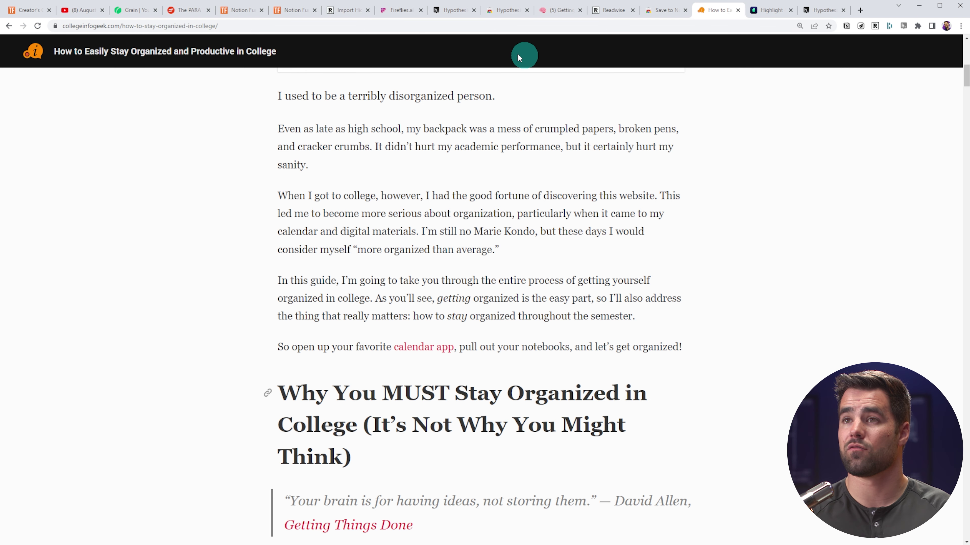
left_click(348, 10)
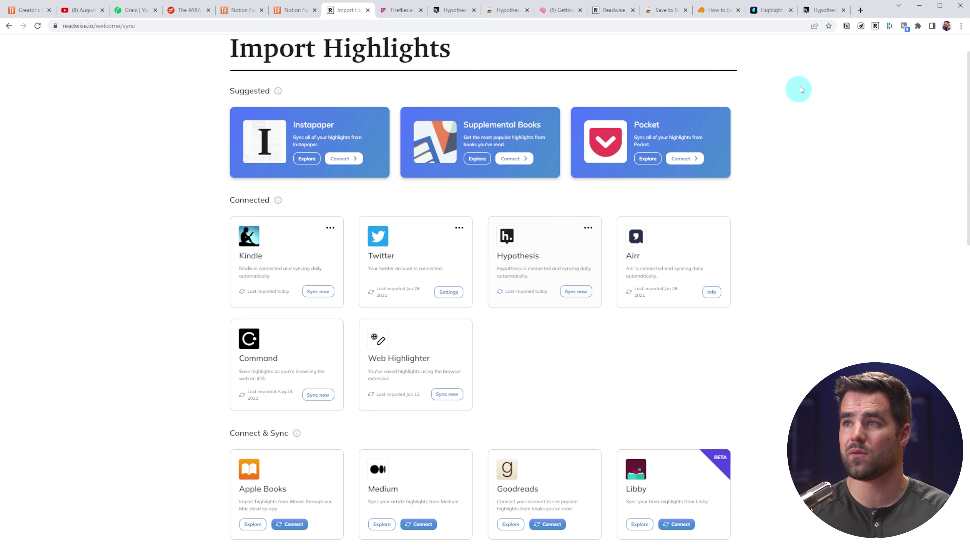
left_click(820, 10)
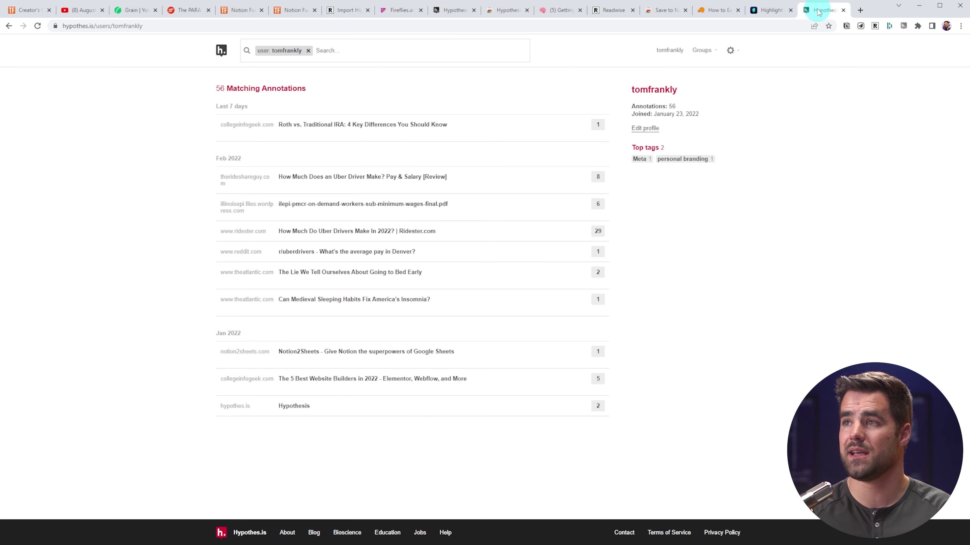
- Browse all College Info Geek posts and open the article "Working From the Coffee Shop: Etiquette, Productivity, and Gear Tips"
left_click(732, 11)
scroll(573, 200, "up", 10)
mouse_move(189, 61)
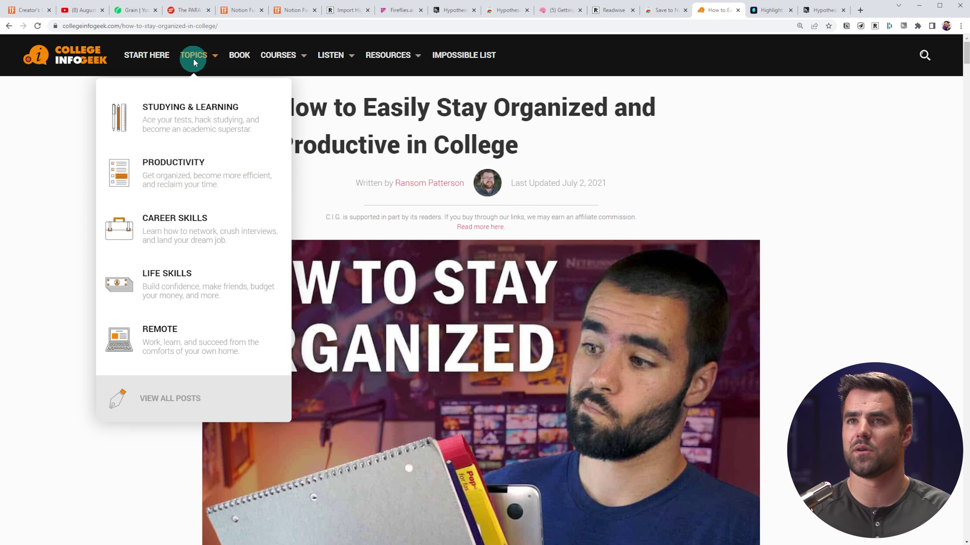
left_click(171, 398)
scroll(821, 321, "down", 3)
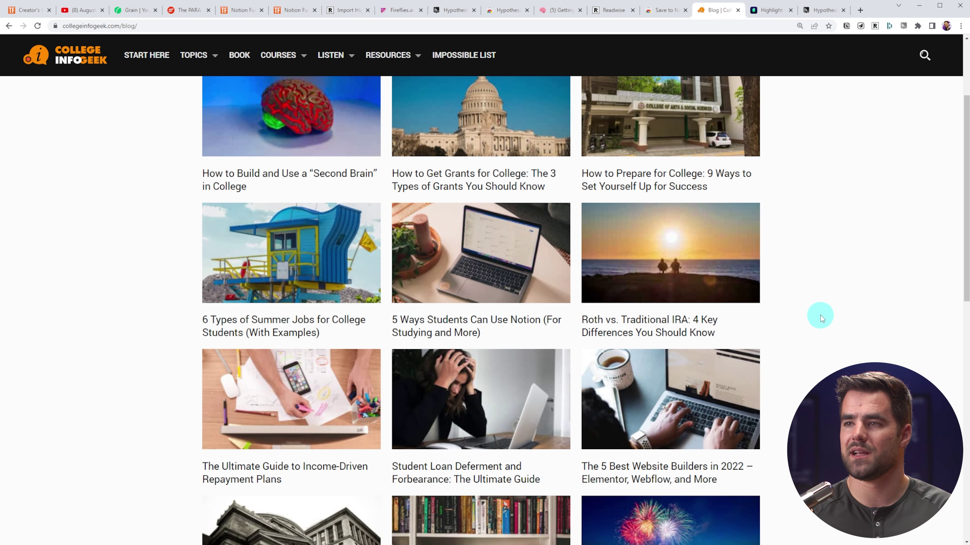
scroll(821, 321, "down", 5)
left_click(644, 347)
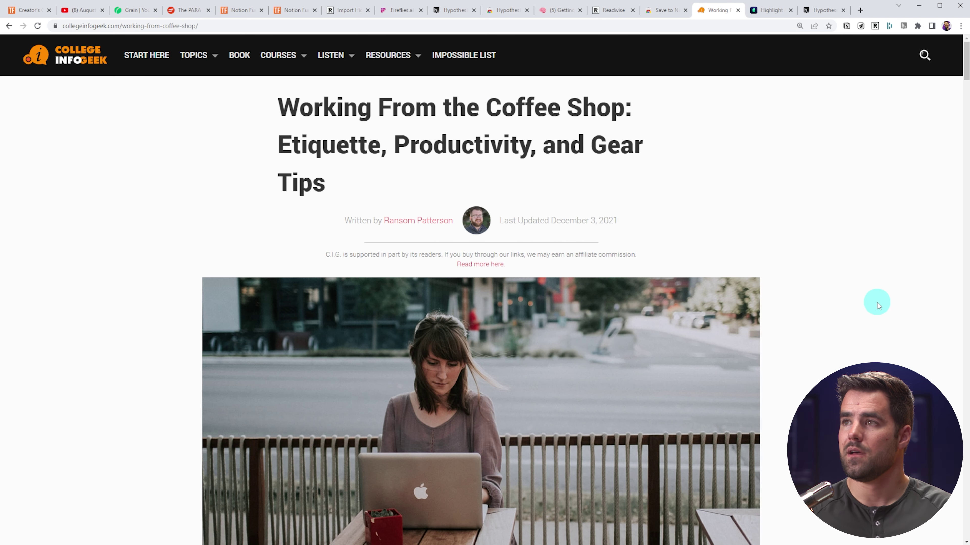
- Activate the Hypothesis extension on the coffee shop article and check its annotations and page notes in My Highlights
left_click(904, 27)
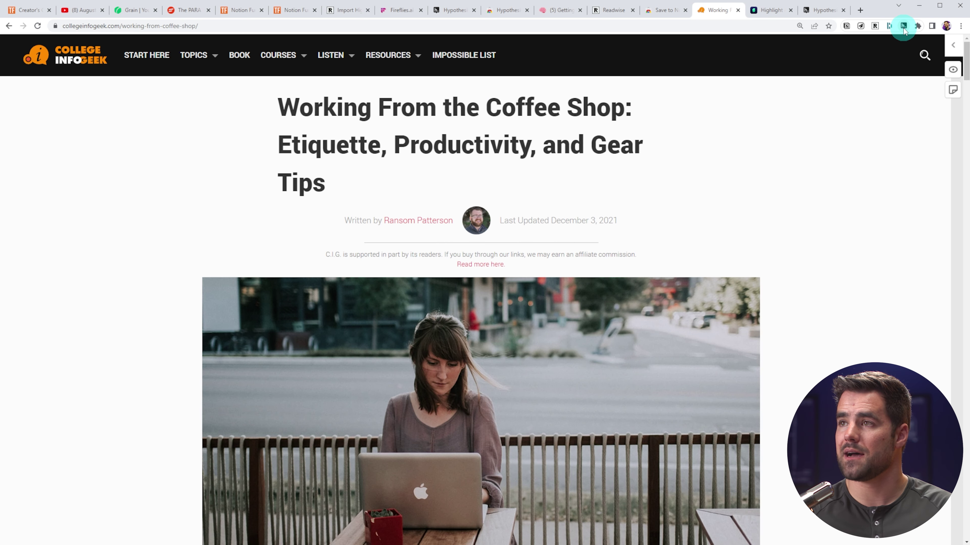
left_click(953, 90)
left_click(942, 46)
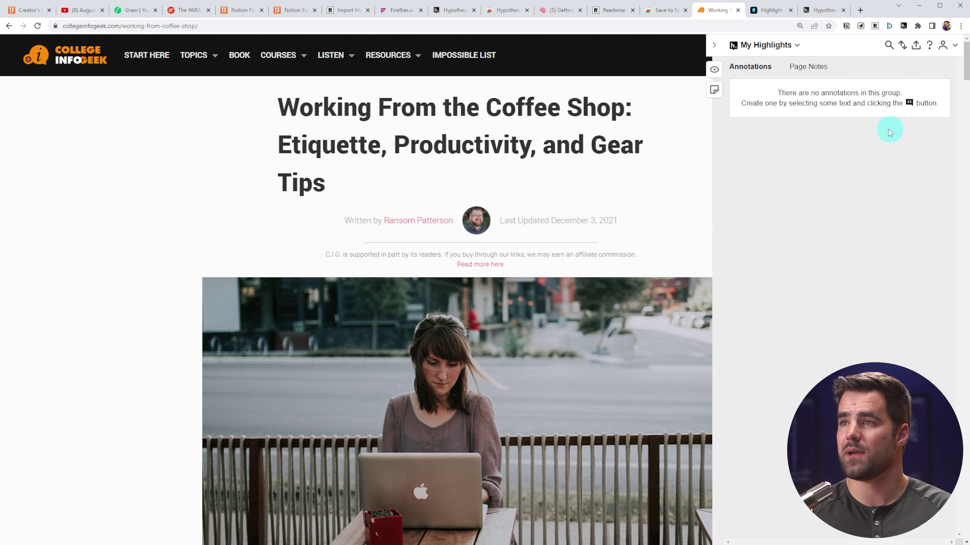
left_click(802, 71)
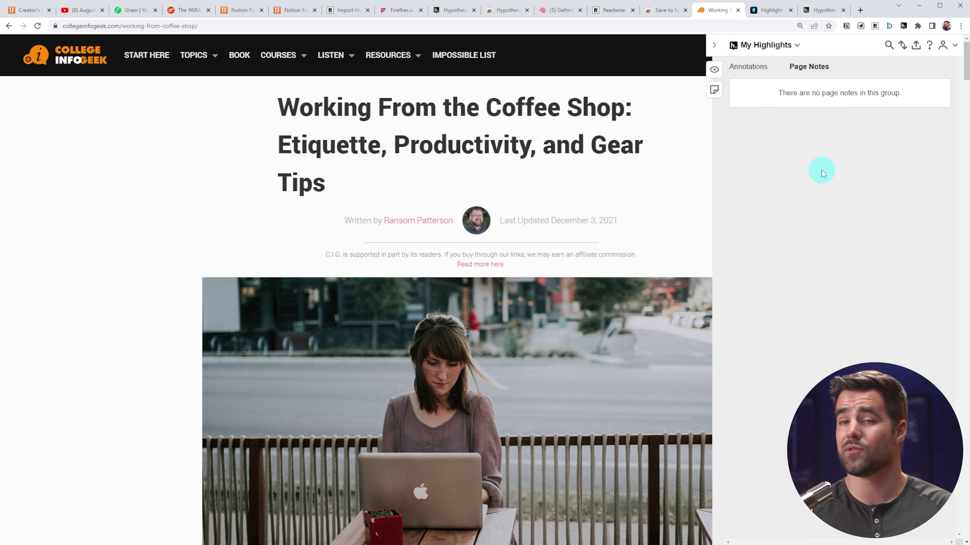
left_click(715, 46)
- Annotate the "This starts with how you treat the lovely folks" paragraph with "I'm adding a note here!" and post it to My Highlights
scroll(795, 219, "down", 15)
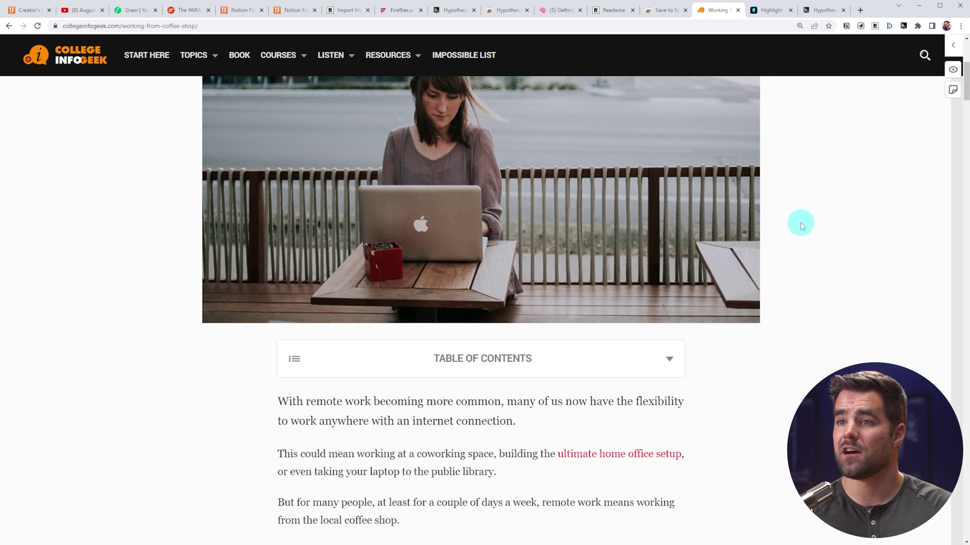
scroll(804, 225, "down", 3)
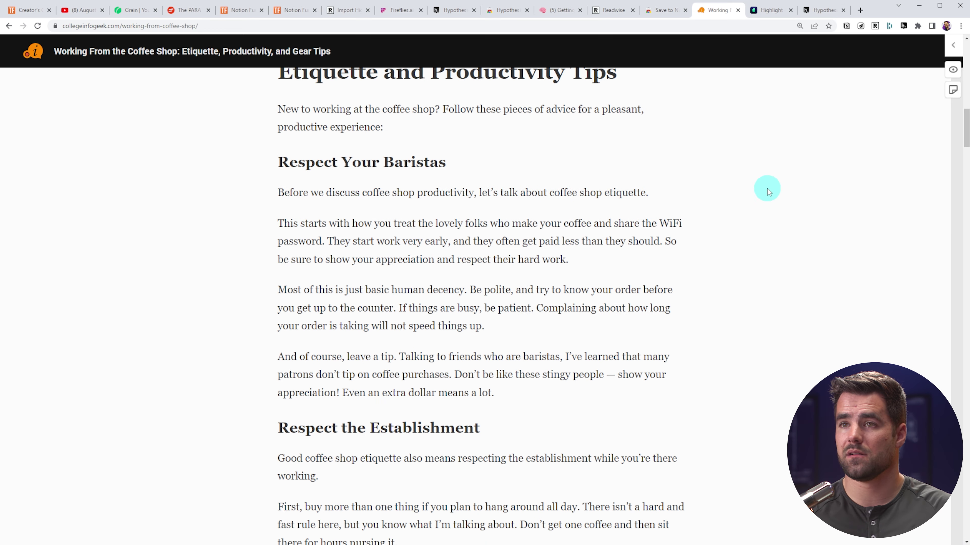
left_click_drag(570, 259, 287, 223)
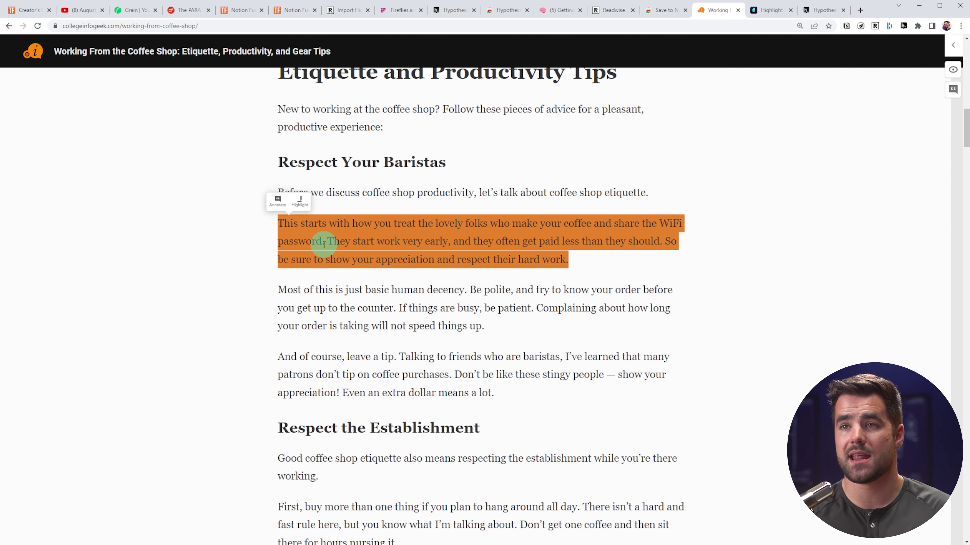
left_click(275, 200)
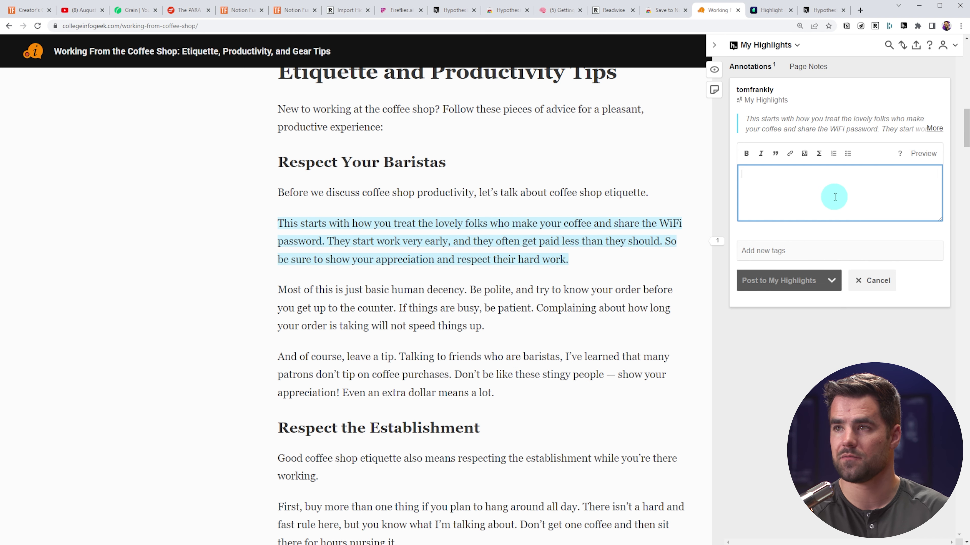
type("I'm adding a note here!")
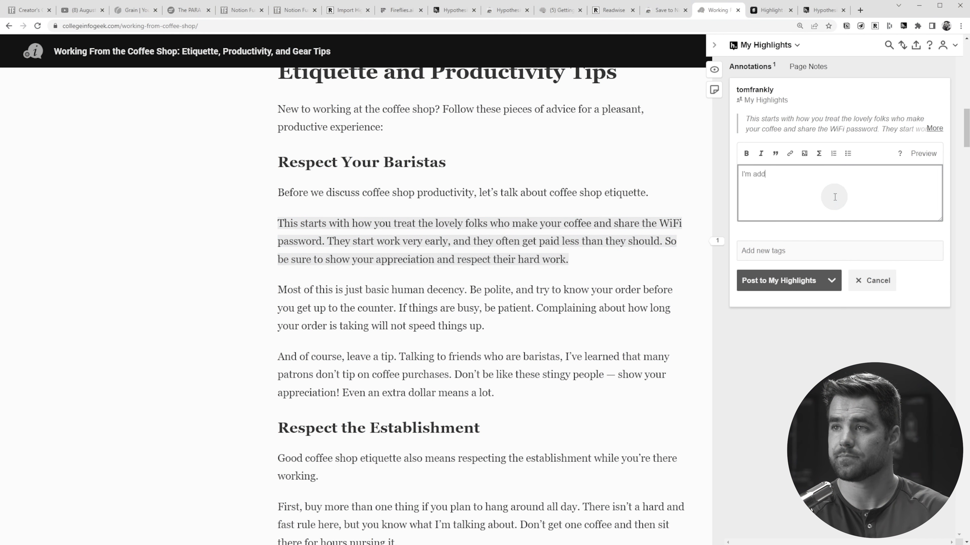
left_click(767, 283)
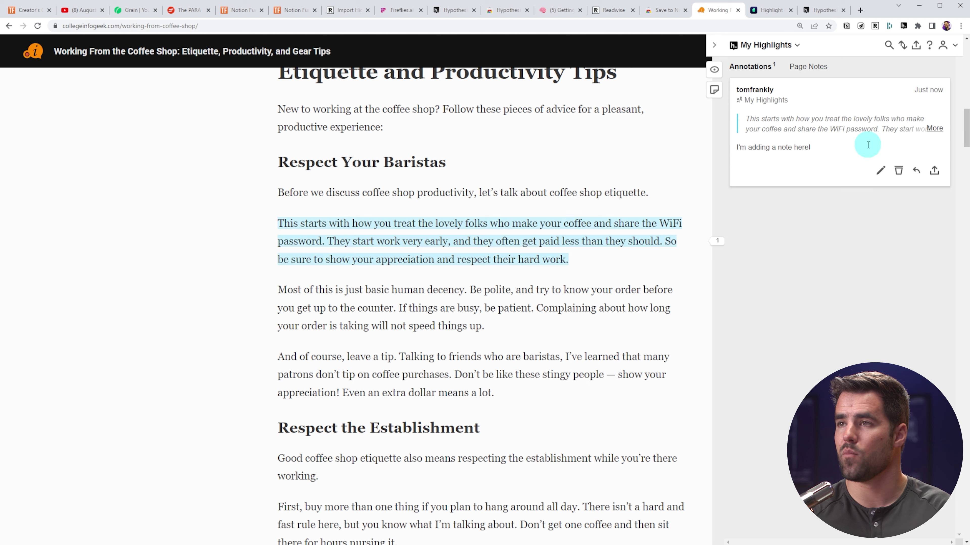
left_click(714, 48)
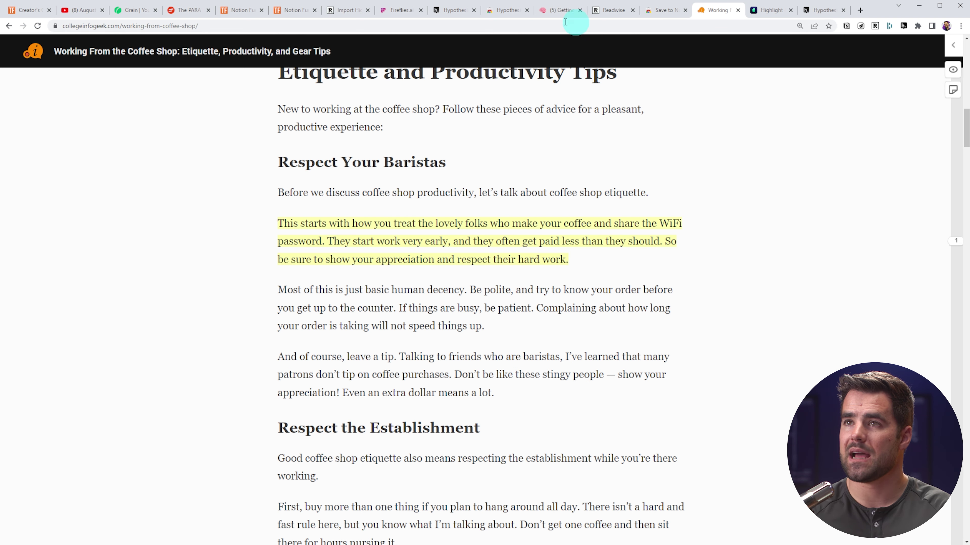
- Sync Hypothesis in Readwise and open the coffee shop article's imported highlight from the Articles library
left_click(347, 12)
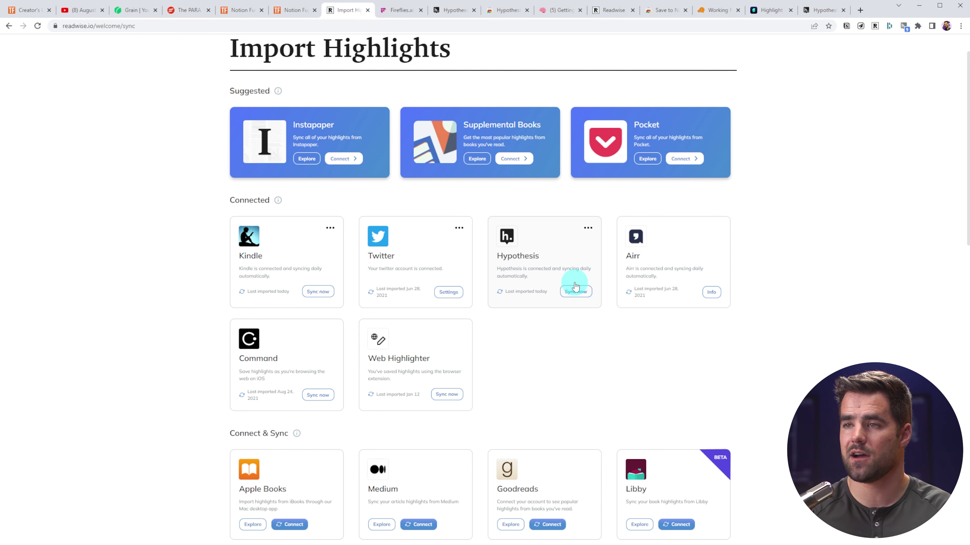
left_click(575, 290)
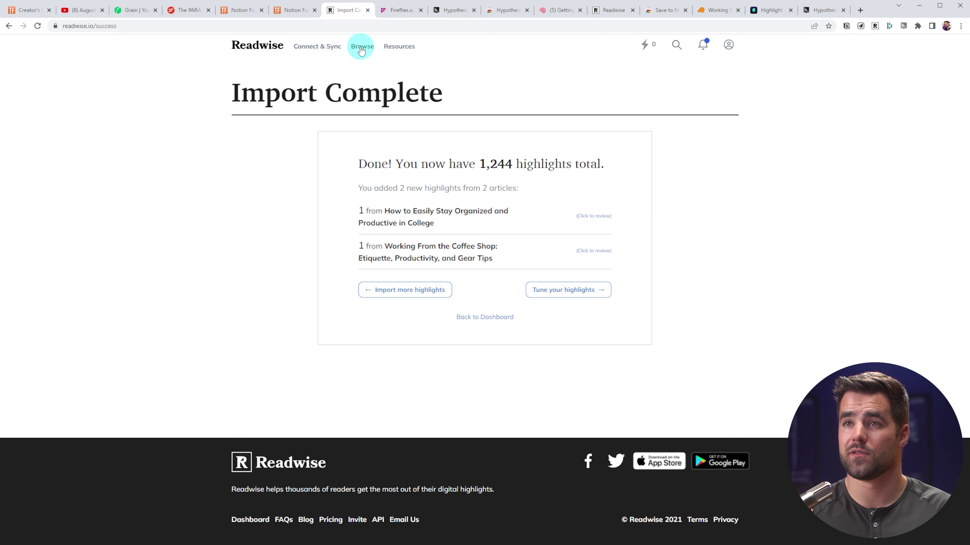
mouse_move(361, 50)
left_click(368, 109)
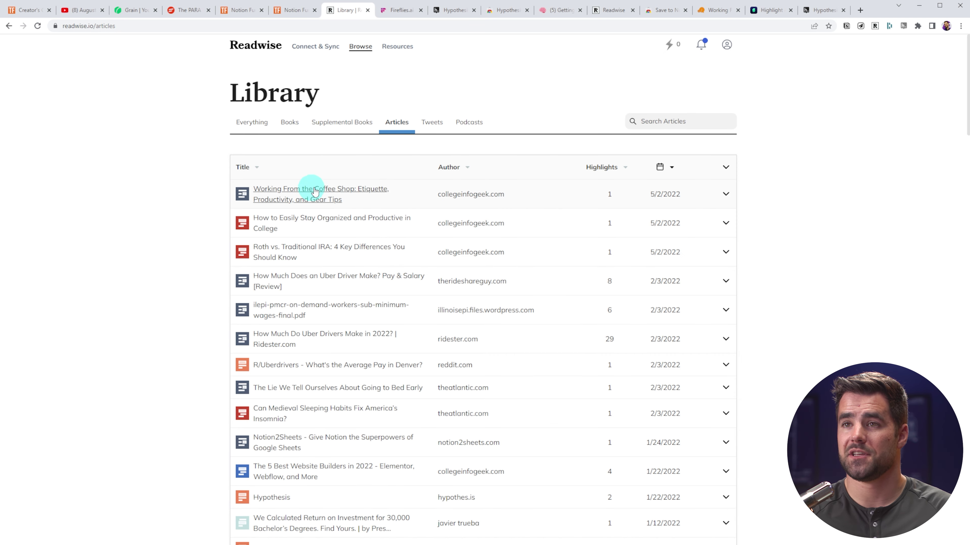
left_click(309, 190)
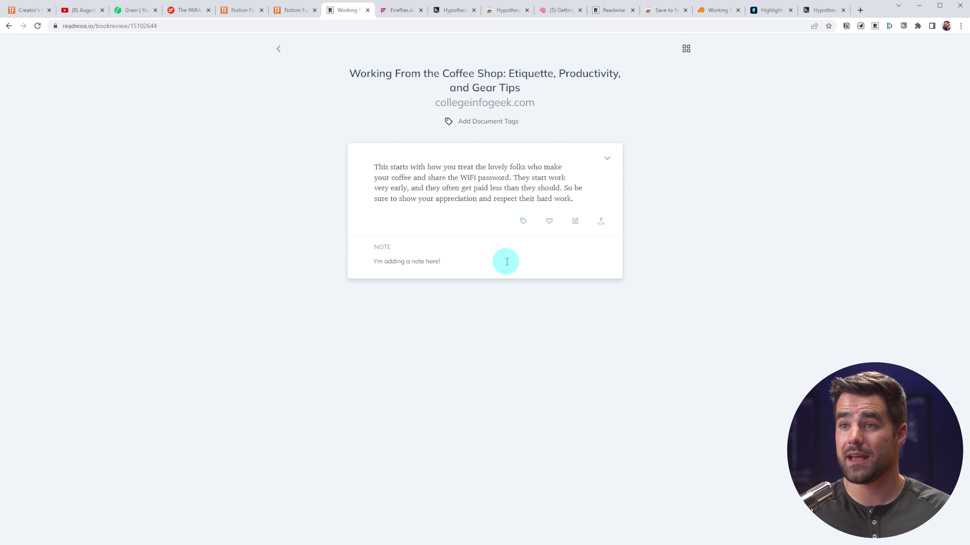
- Reload the coffee shop article to check its Hypothesis highlight, and return to the imported copy in Readwise
left_click(702, 11)
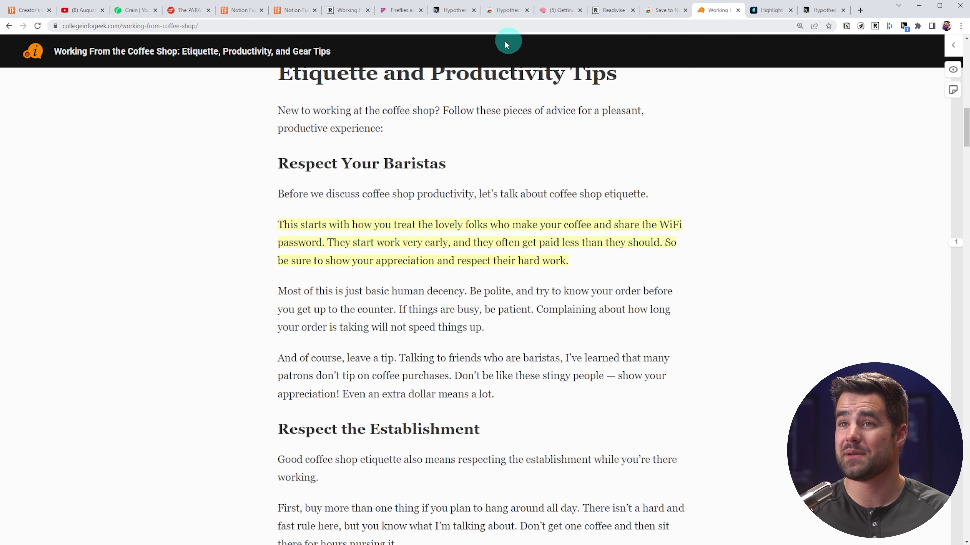
left_click(37, 26)
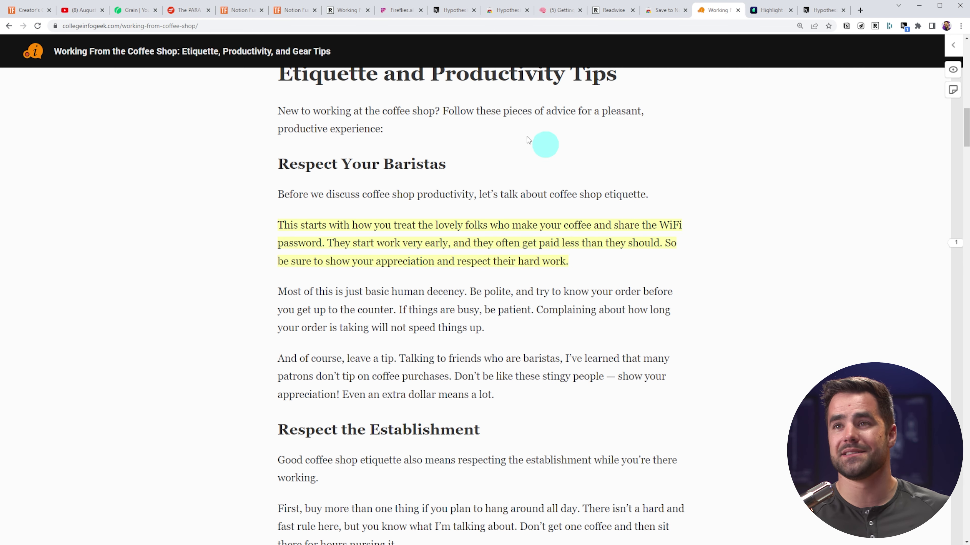
left_click(346, 11)
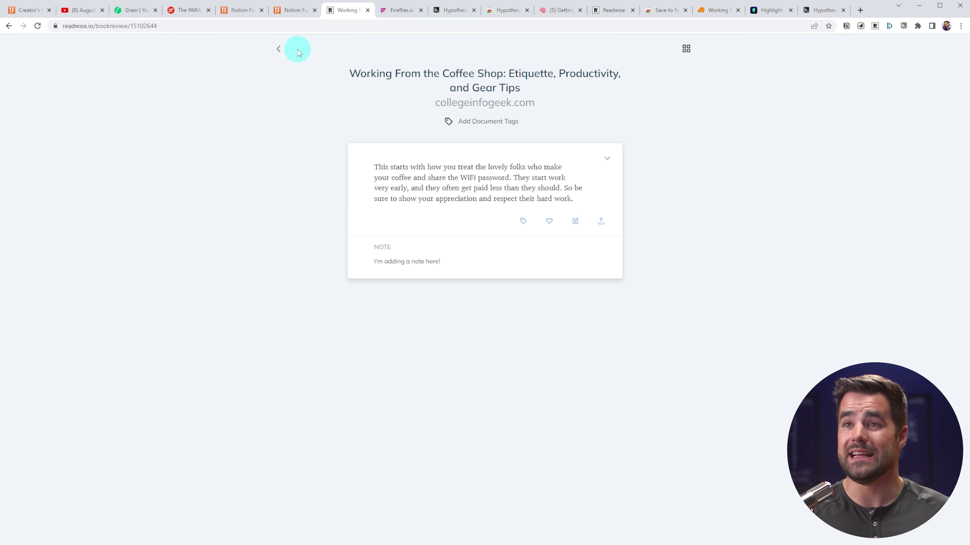
- Open Readwise's Notion export settings, review the workspace choices and export options, and start the export to Ultimate Brain Demo
left_click(278, 48)
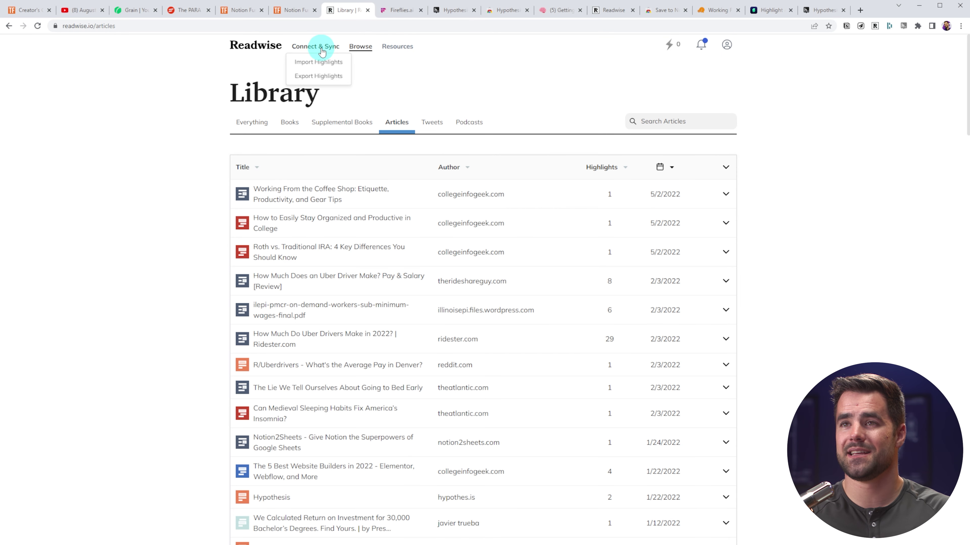
left_click(318, 75)
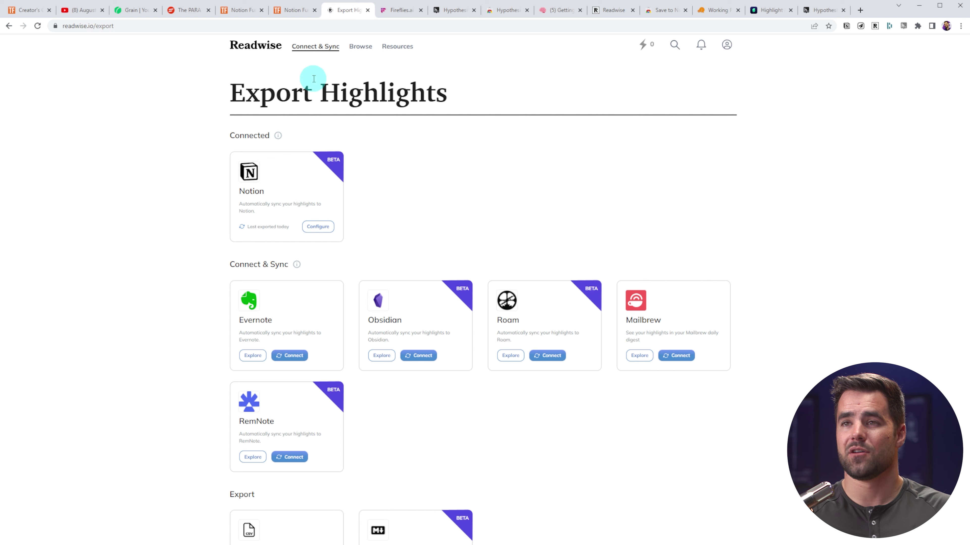
scroll(521, 126, "down", 1)
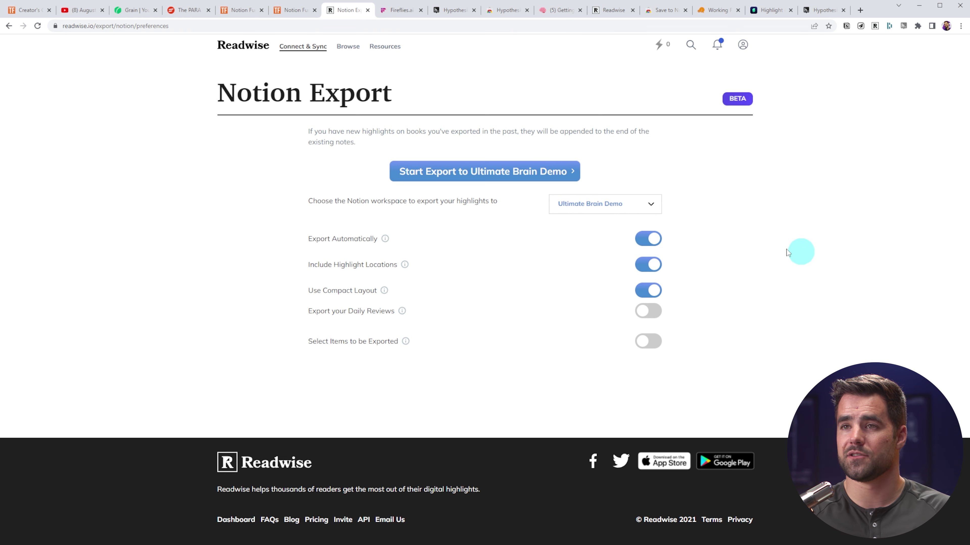
left_click(648, 203)
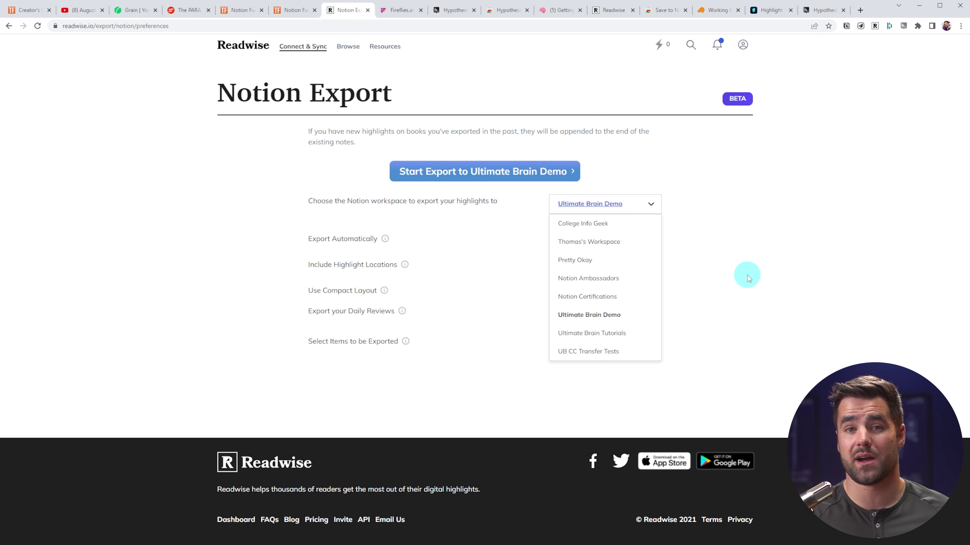
left_click(721, 299)
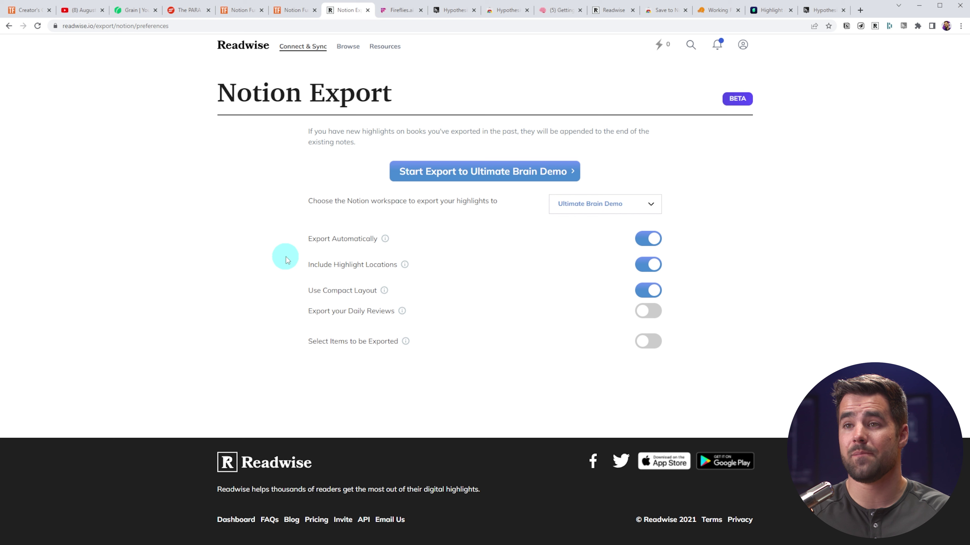
mouse_move(405, 265)
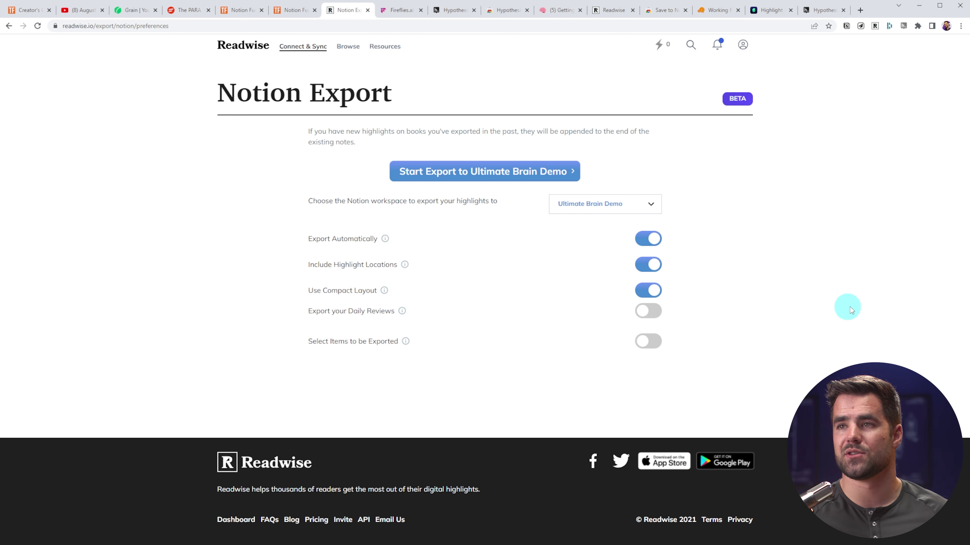
left_click(463, 173)
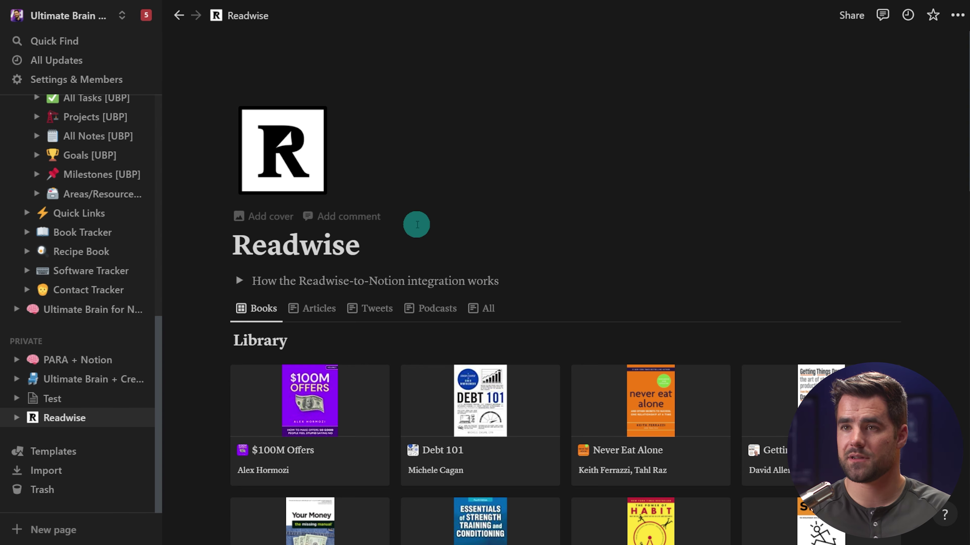
- Switch to Notion and show the Articles view of the Readwise library to check the coffee shop article's entry
scroll(344, 223, "down", 1)
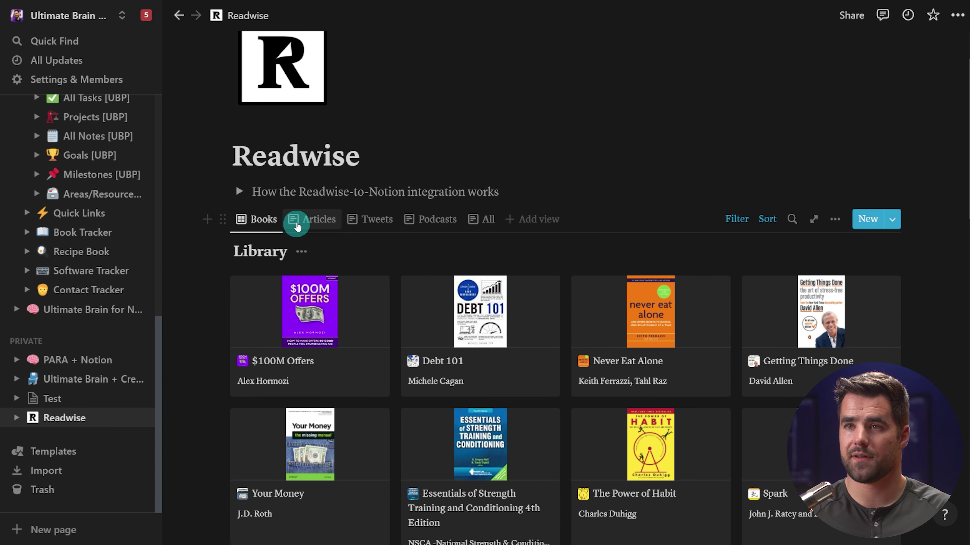
left_click(296, 223)
scroll(448, 258, "down", 3)
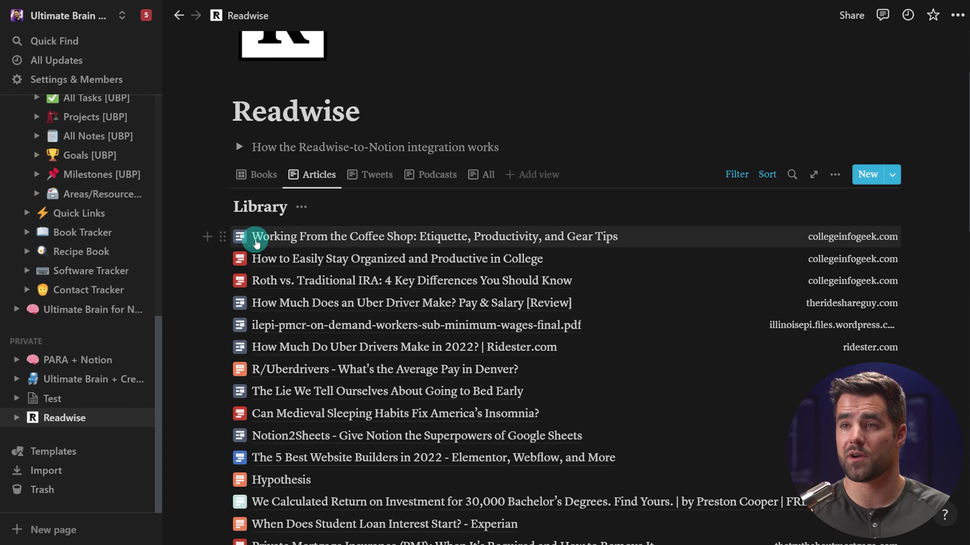
- Open the coffee shop article's entry, check its exported highlight and the note below it, and close the entry
left_click(418, 238)
scroll(442, 271, "down", 6)
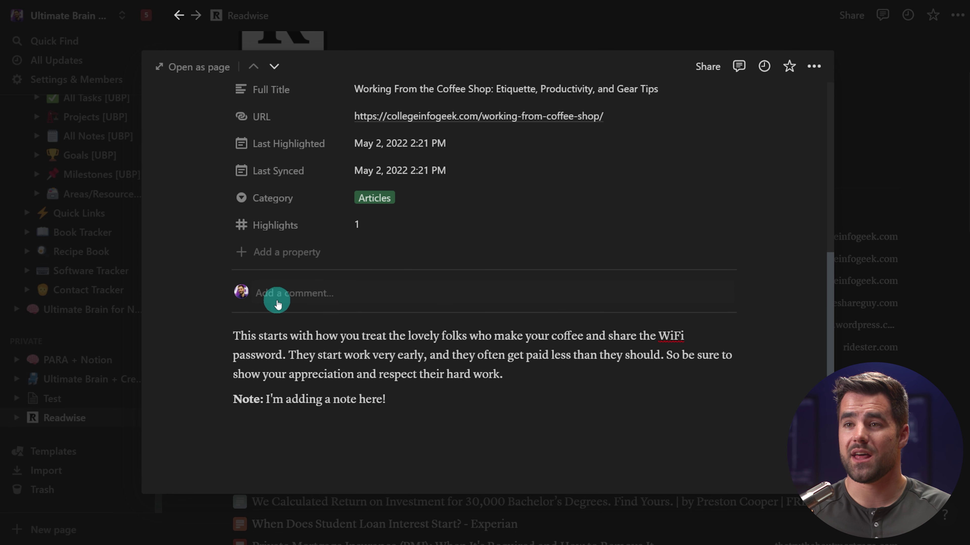
left_click_drag(500, 375, 221, 331)
left_click_drag(402, 397, 243, 399)
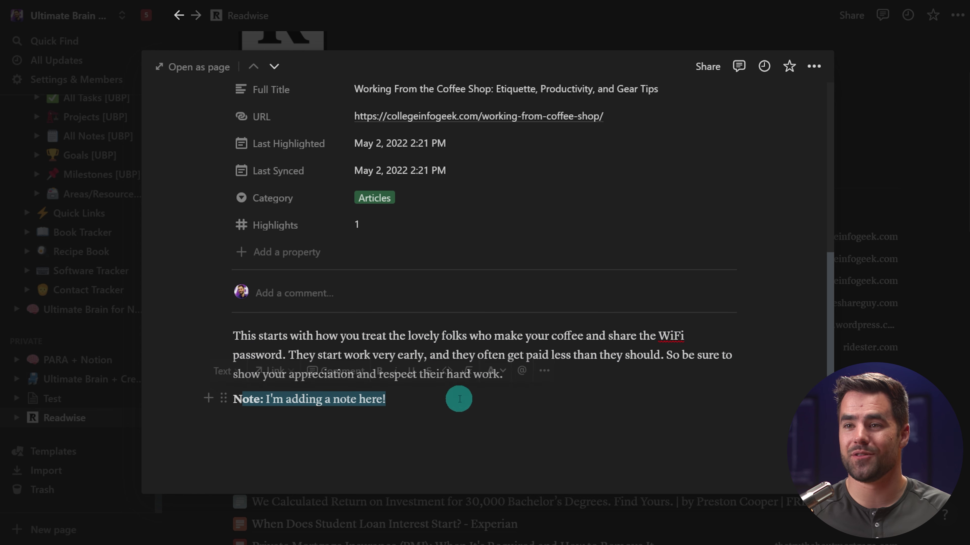
left_click(493, 354)
left_click(917, 259)
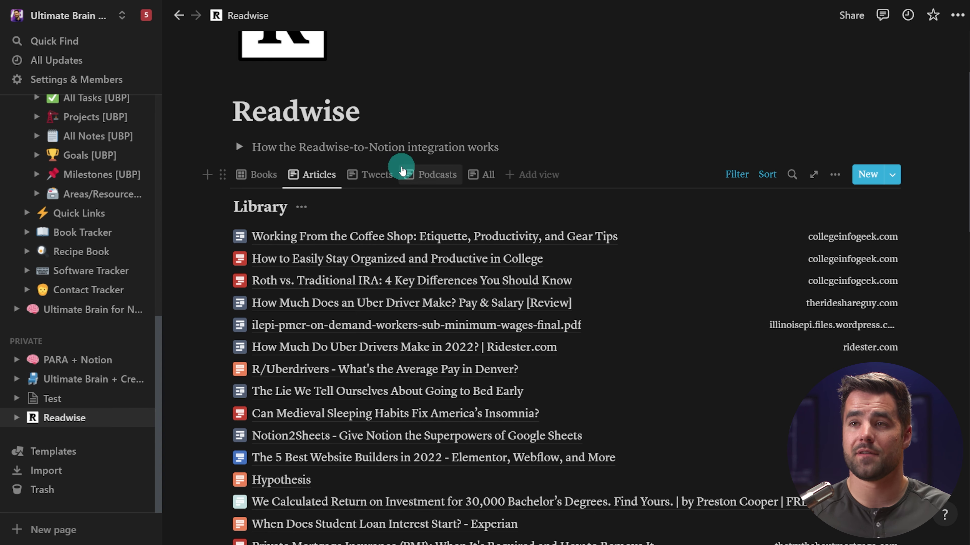
- Show the Books view of the Readwise library and look through the highlights in Never Eat Alone
left_click(256, 184)
scroll(484, 347, "down", 7)
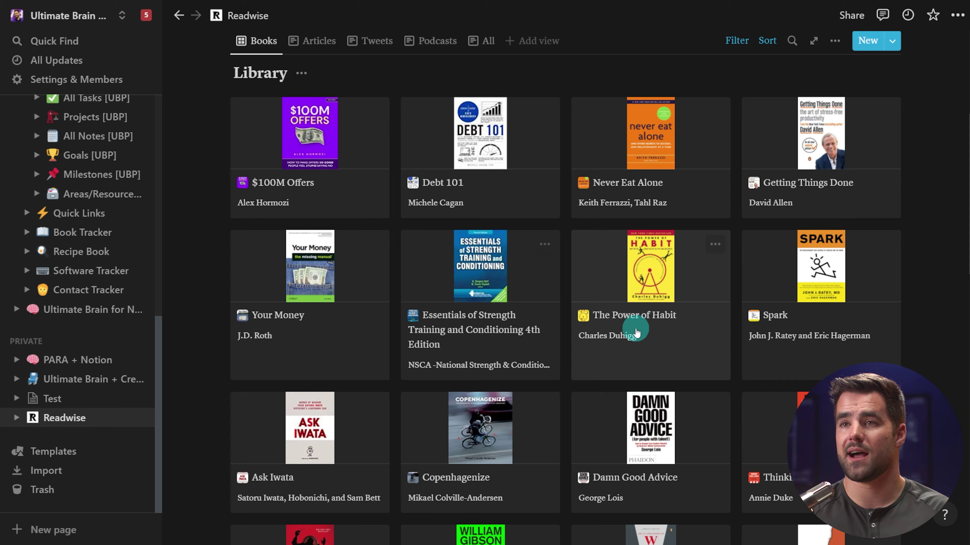
scroll(626, 306, "up", 1)
left_click(643, 176)
scroll(483, 310, "down", 15)
scroll(474, 280, "up", 15)
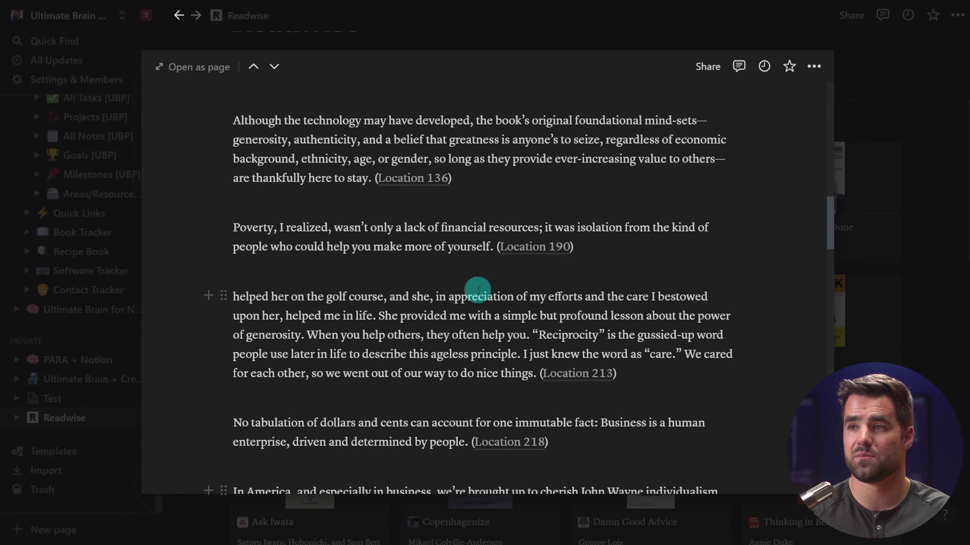
left_click(912, 217)
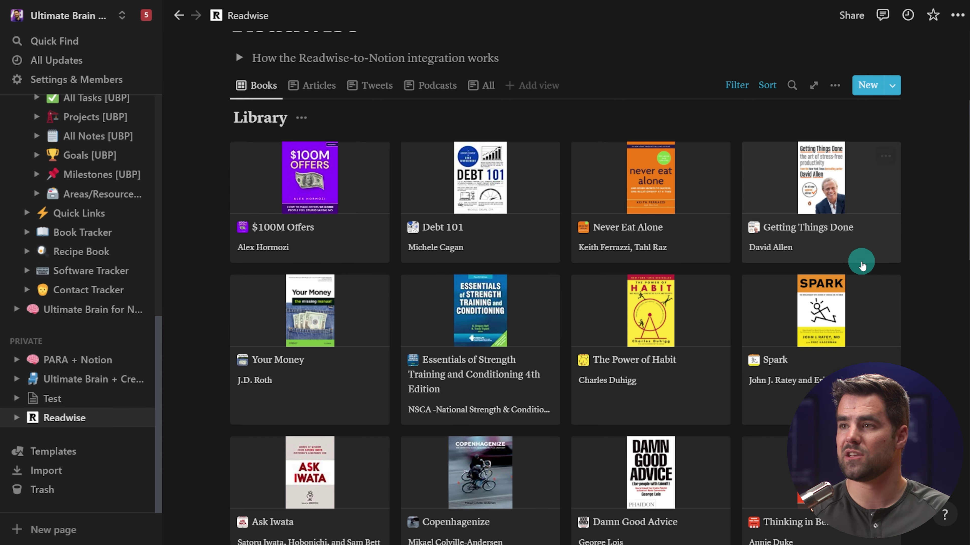
- Open the Damn Good Advice entry in the book gallery and read through its highlights
scroll(859, 263, "down", 5)
left_click(666, 257)
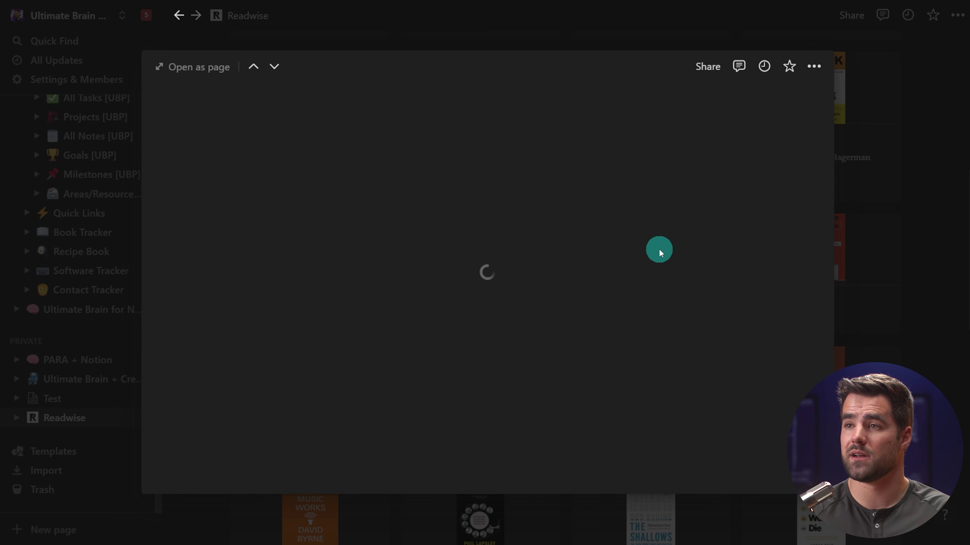
scroll(392, 249, "down", 10)
scroll(506, 260, "down", 10)
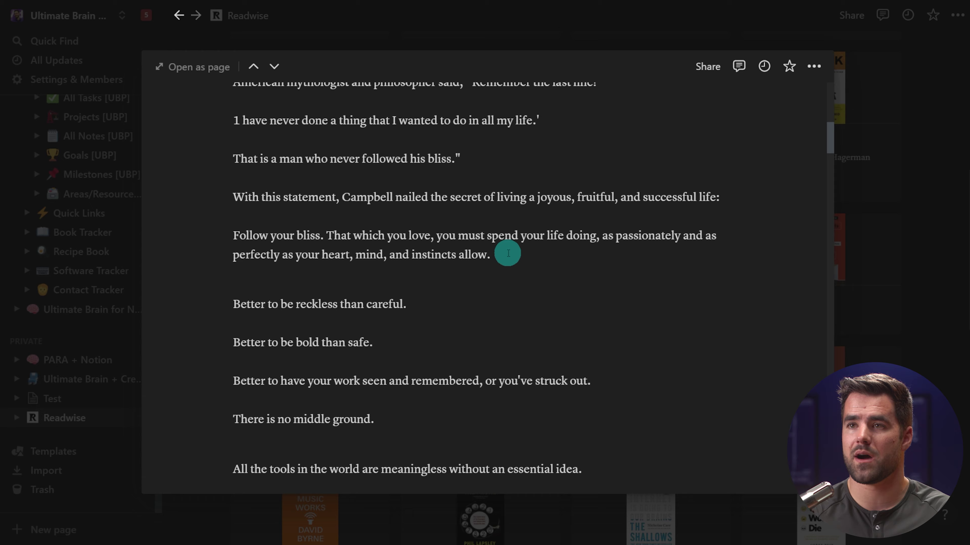
scroll(572, 338, "down", 2)
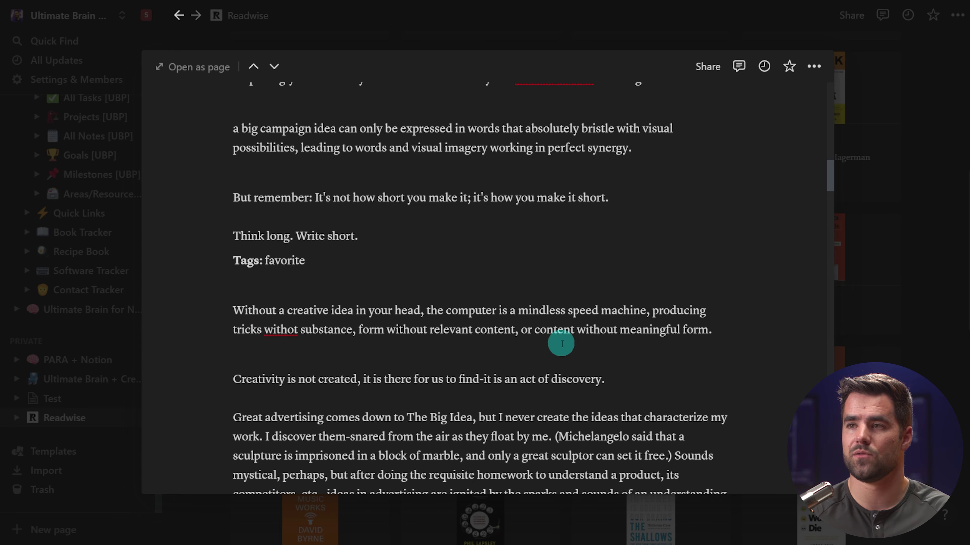
- Mark the highlight starting "Without a creative idea in your head" and its word "withot", and close the book entry
left_click_drag(717, 330, 245, 313)
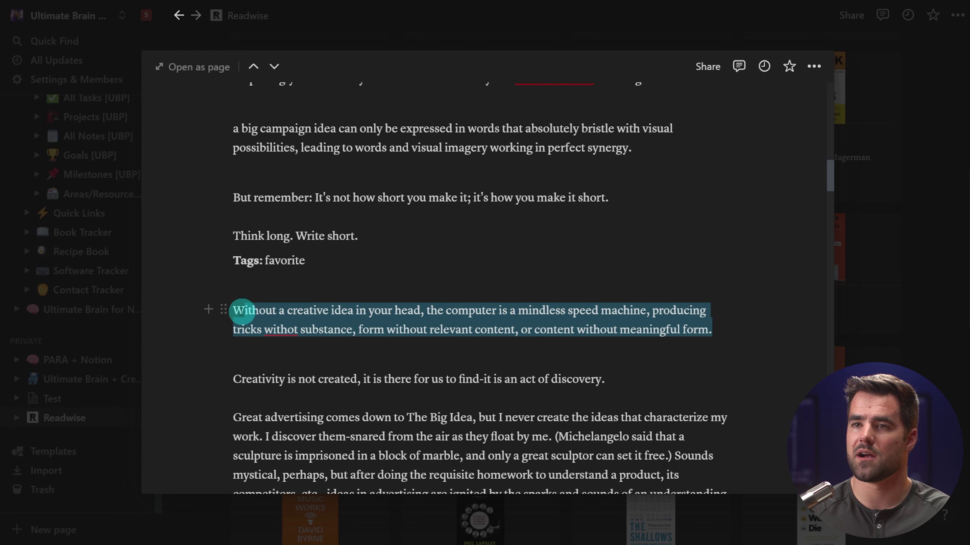
scroll(407, 320, "down", 4)
left_click(279, 153)
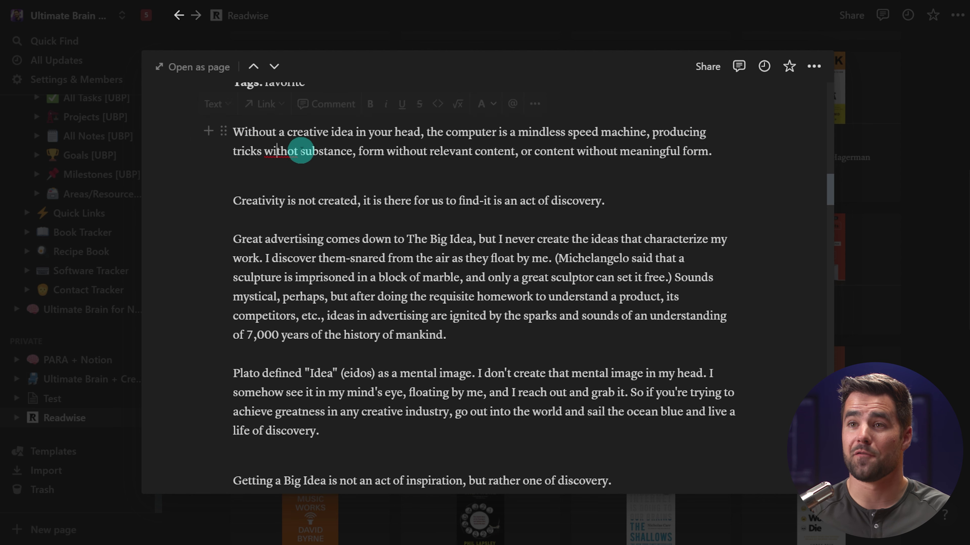
left_click_drag(263, 150, 320, 145)
left_click(434, 147)
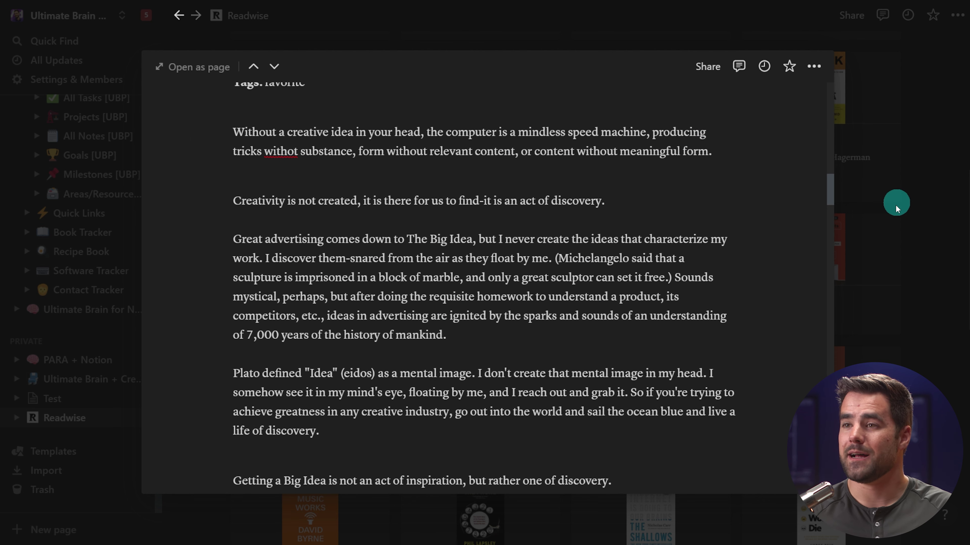
left_click(897, 213)
- Look through the Tweets, Articles and Podcasts views of the Readwise library
scroll(606, 239, "up", 10)
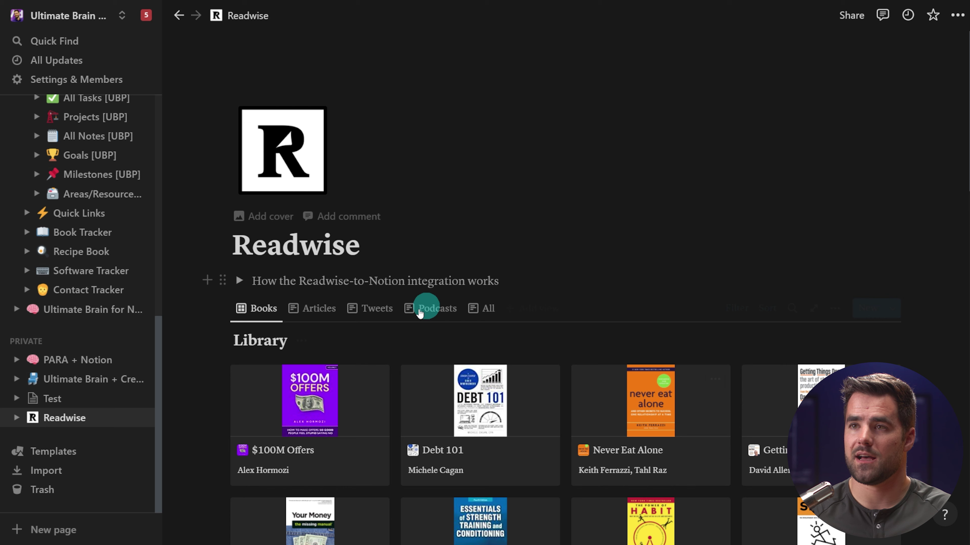
left_click(378, 317)
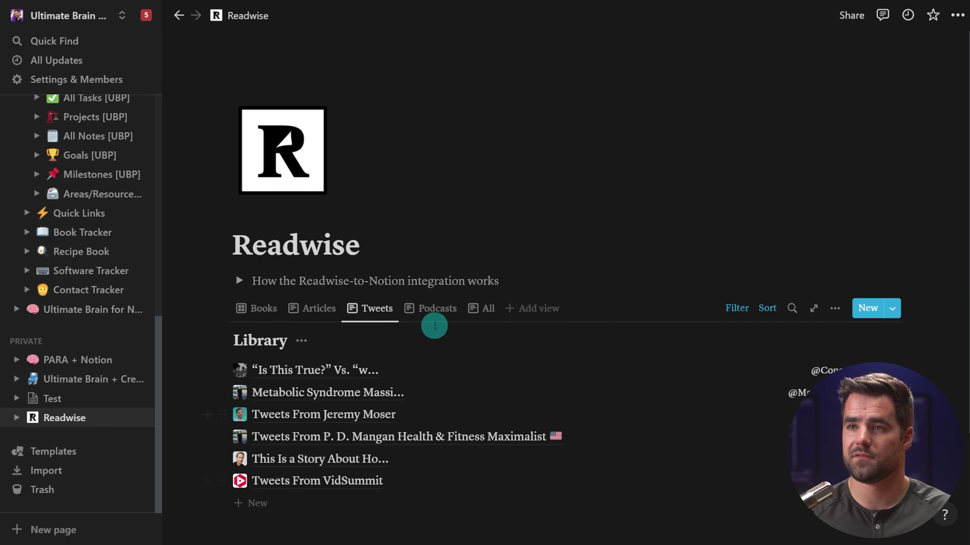
left_click(322, 312)
scroll(318, 401, "down", 4)
left_click(426, 176)
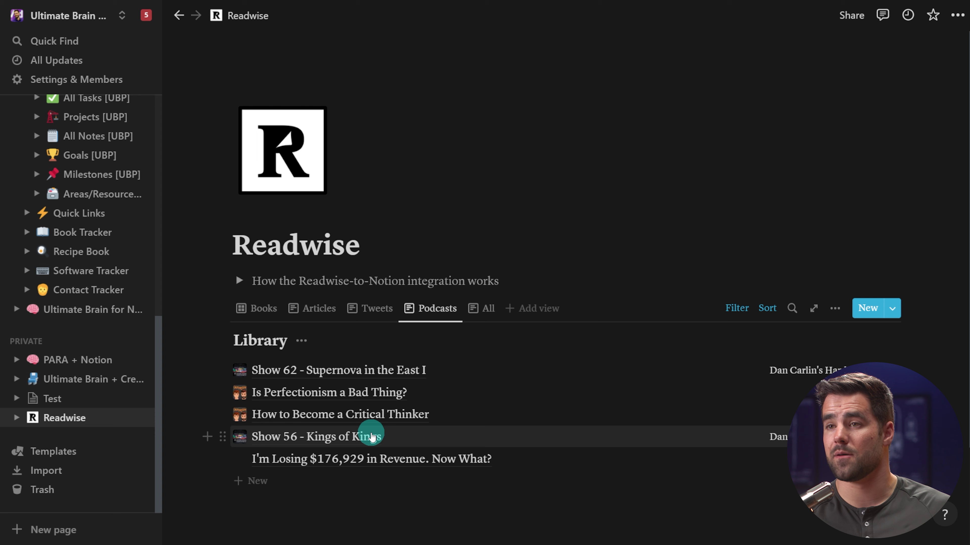
- Return to the Books view and open Debt 101 to check its properties and highlights
left_click(276, 308)
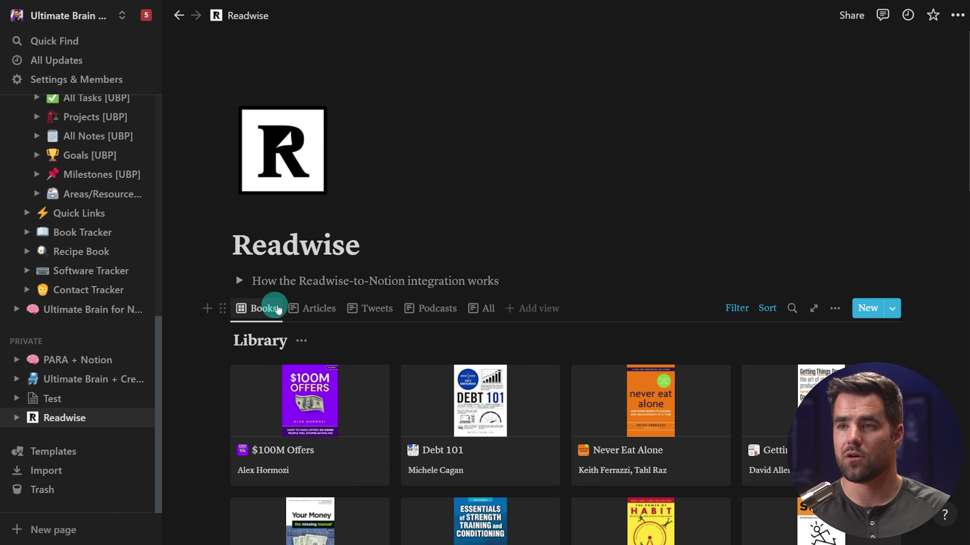
scroll(283, 308, "down", 5)
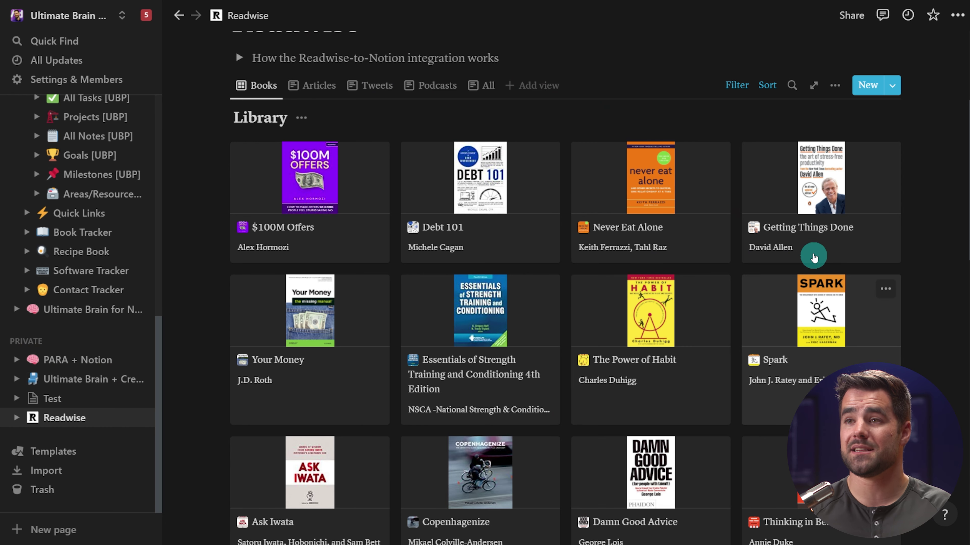
scroll(804, 304, "up", 2)
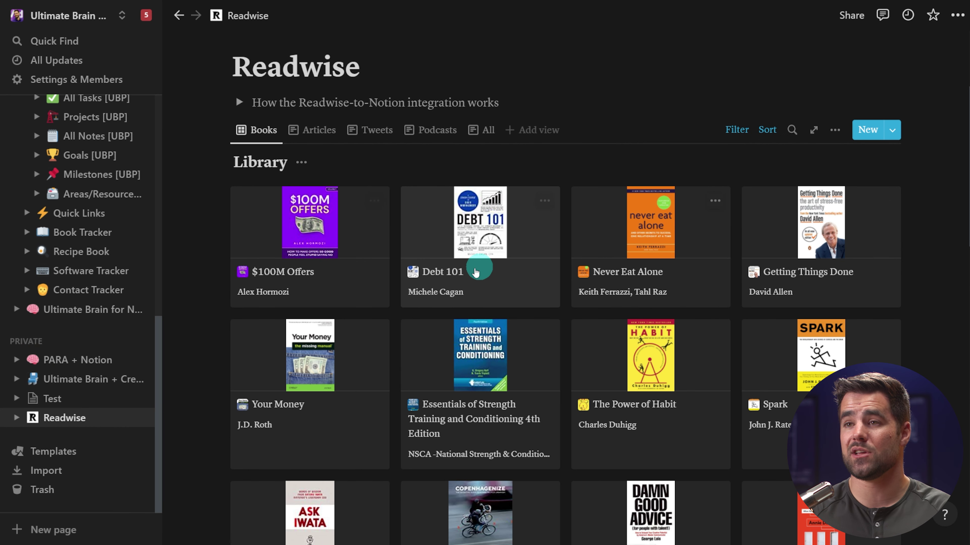
left_click(468, 237)
scroll(492, 359, "down", 5)
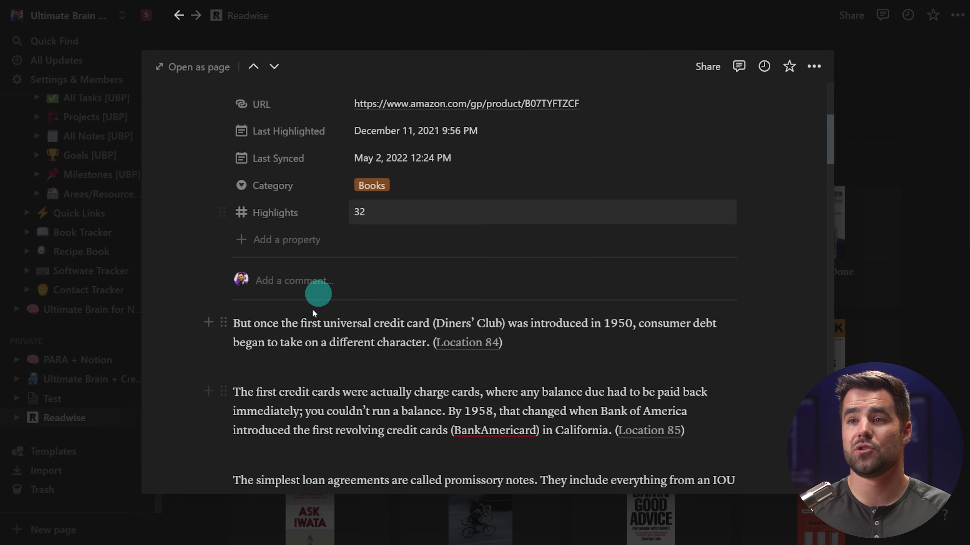
scroll(312, 341, "up", 5)
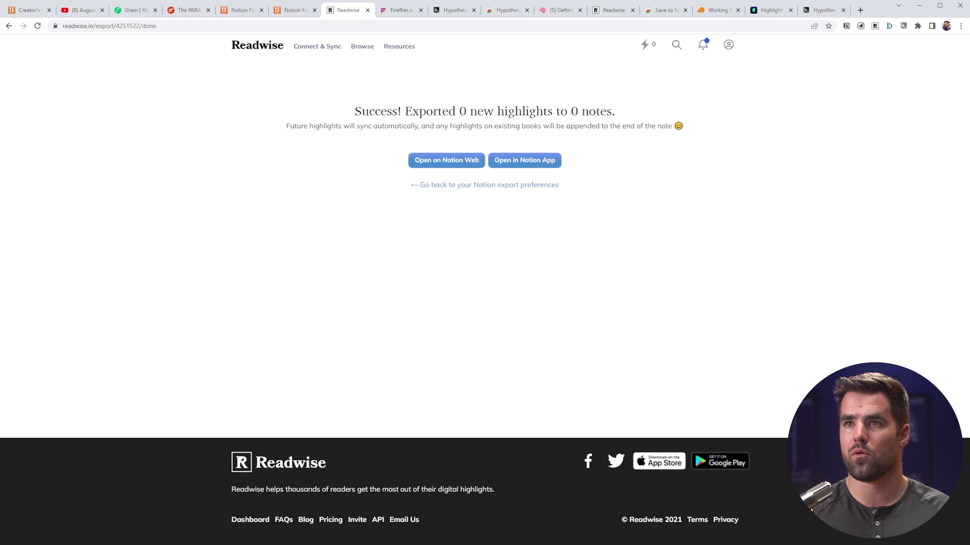
- Switch to the browser and enter "readwise" as the address in a new tab
left_click(860, 10)
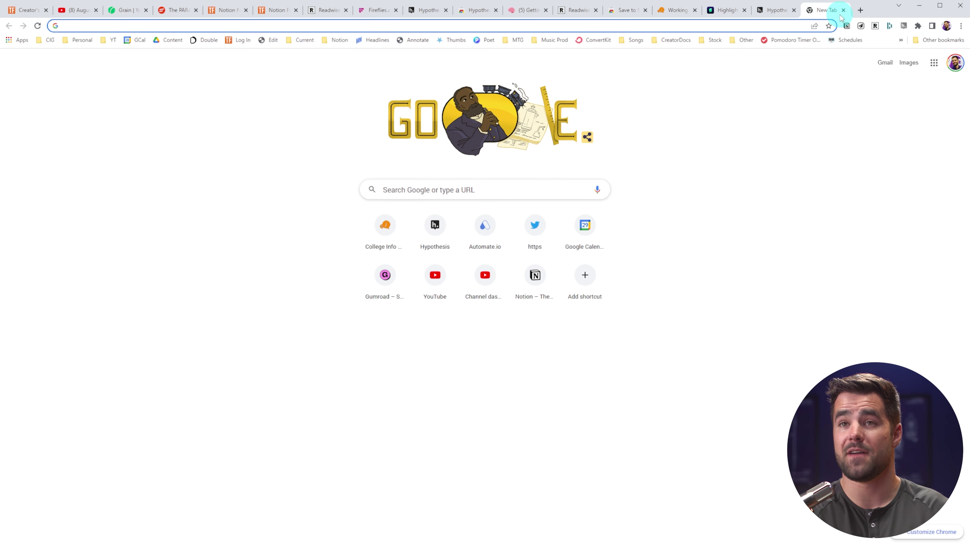
type("readwise")
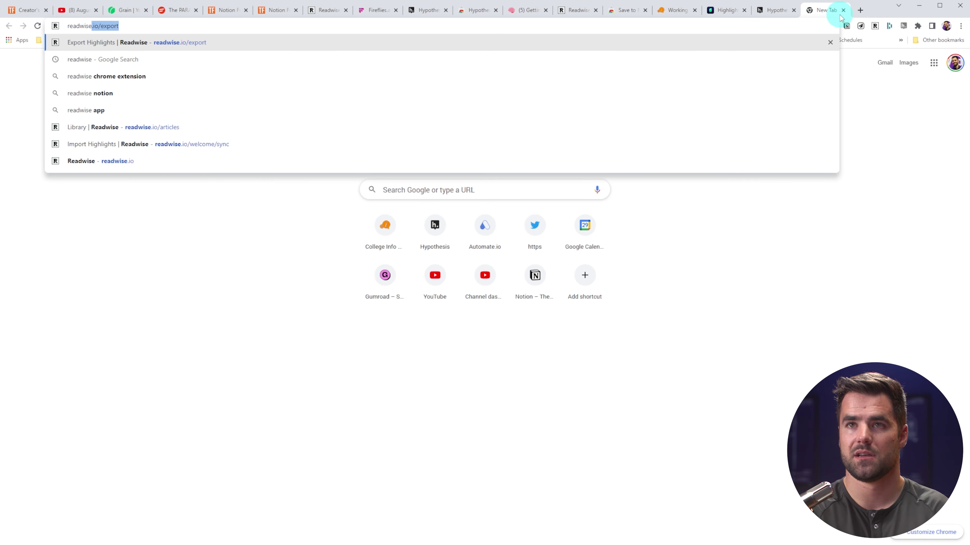